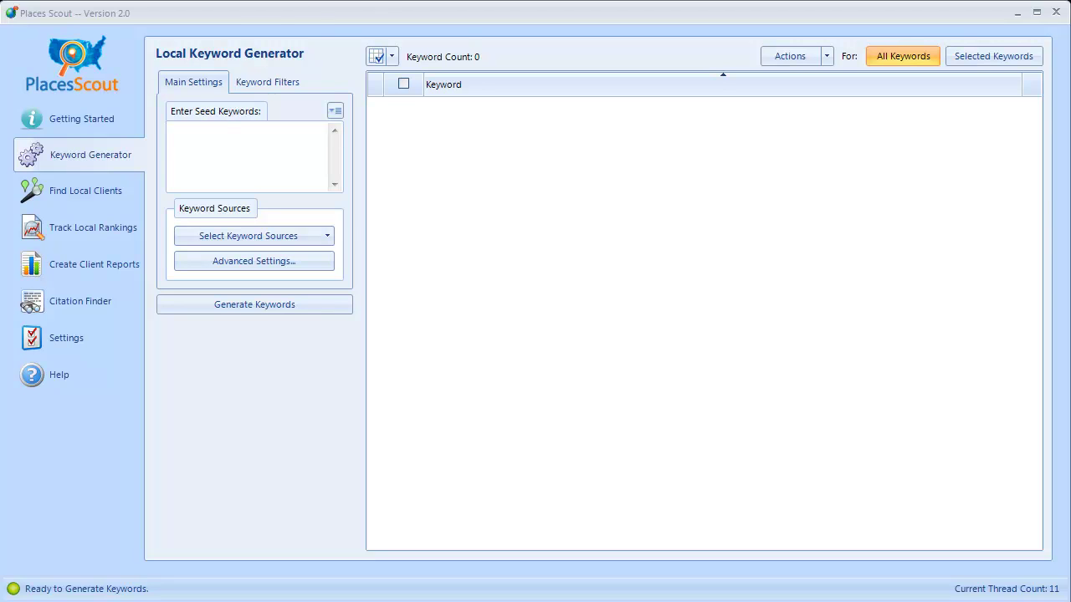
Step: Review the help for the seed keyword entry and the keyword source choices in the Local Keyword Generator
mouse_move(192, 81)
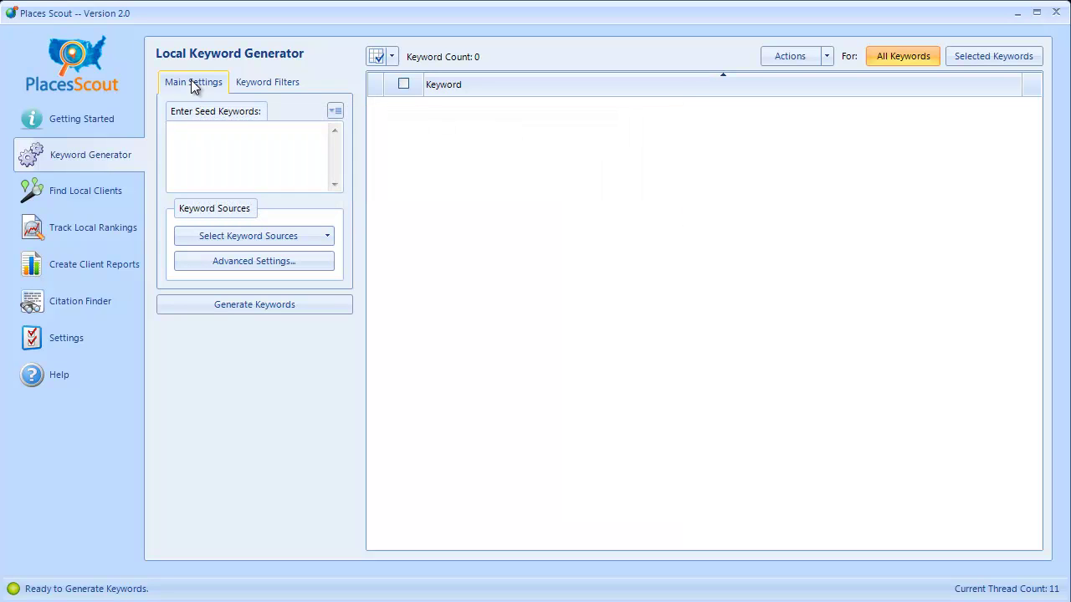
mouse_move(209, 113)
mouse_move(193, 159)
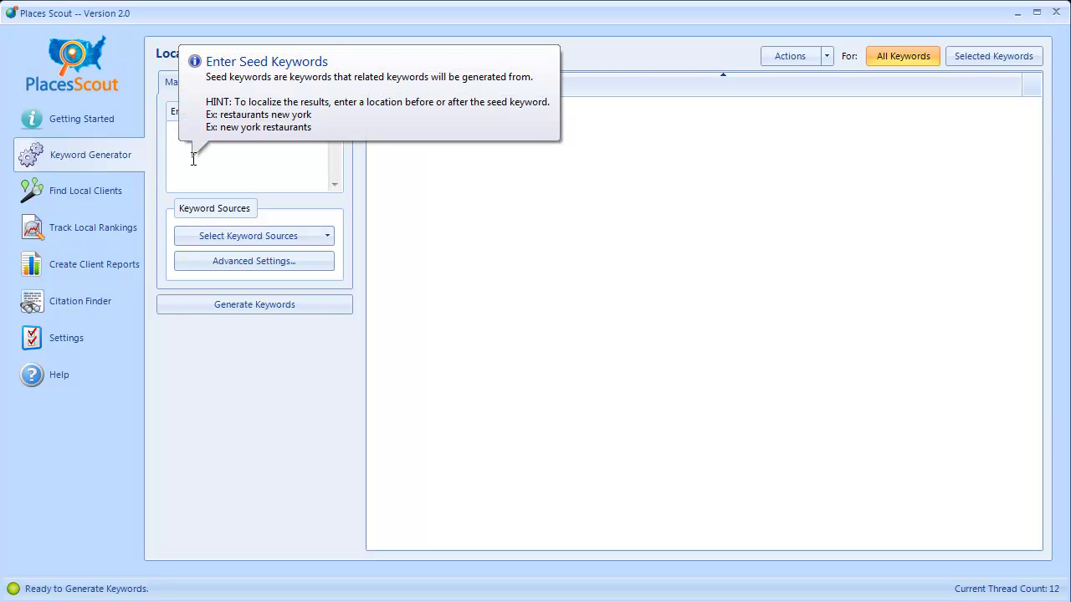
left_click(241, 158)
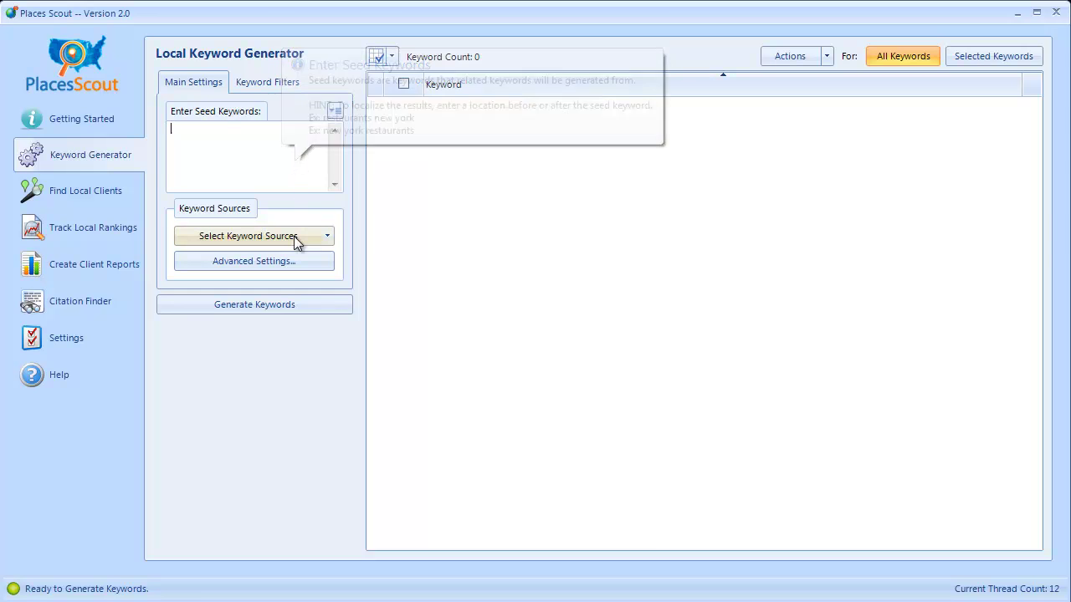
mouse_move(298, 240)
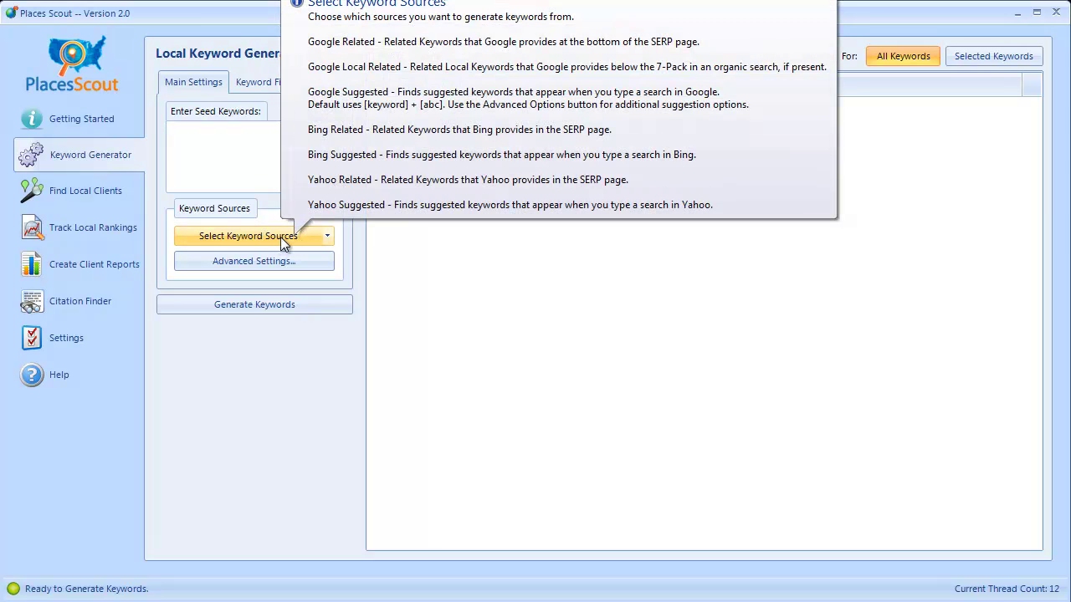
left_click(280, 236)
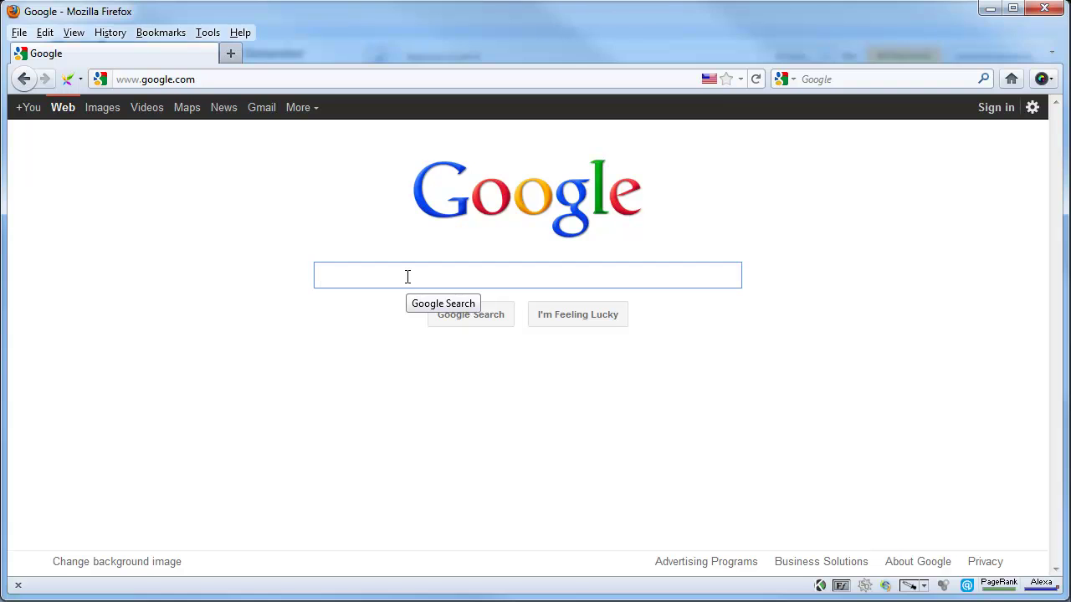
Step: Switch to Firefox and search Google for the suggested phrase "restaurants in pittsburgh"
type("restaunt")
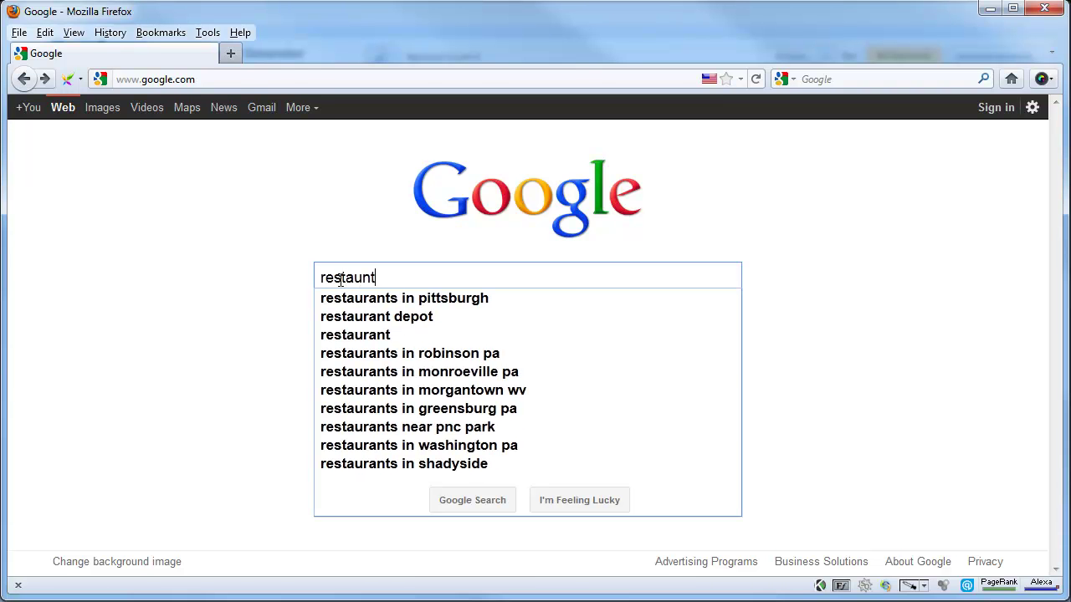
type("s")
key("Down")
key("Return")
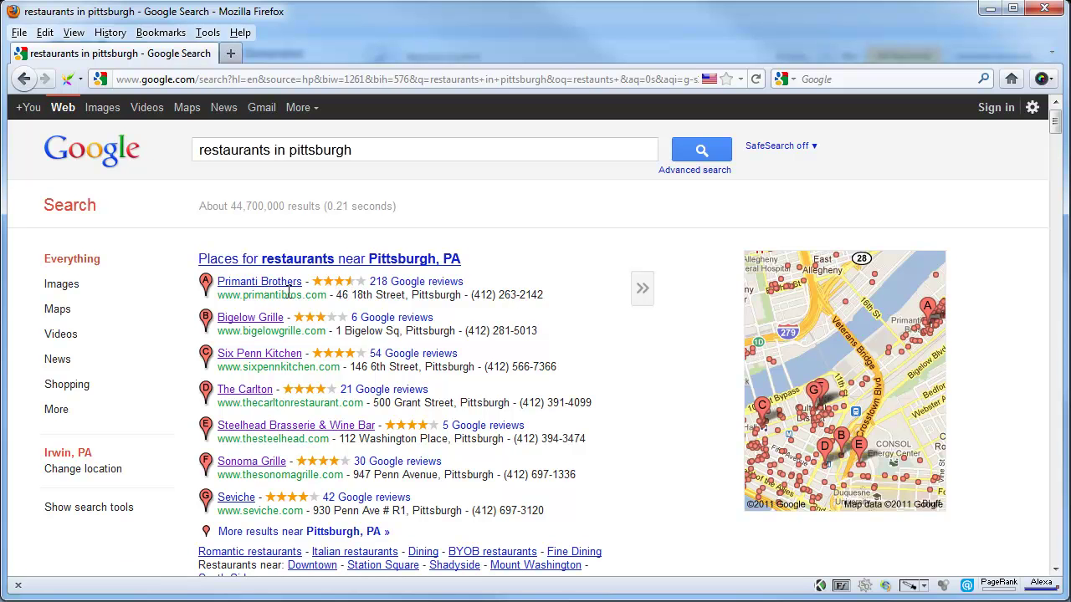
Step: Highlight the related local searches beneath the Pittsburgh restaurant listings, then clear the highlight
scroll(288, 293, "down", 4)
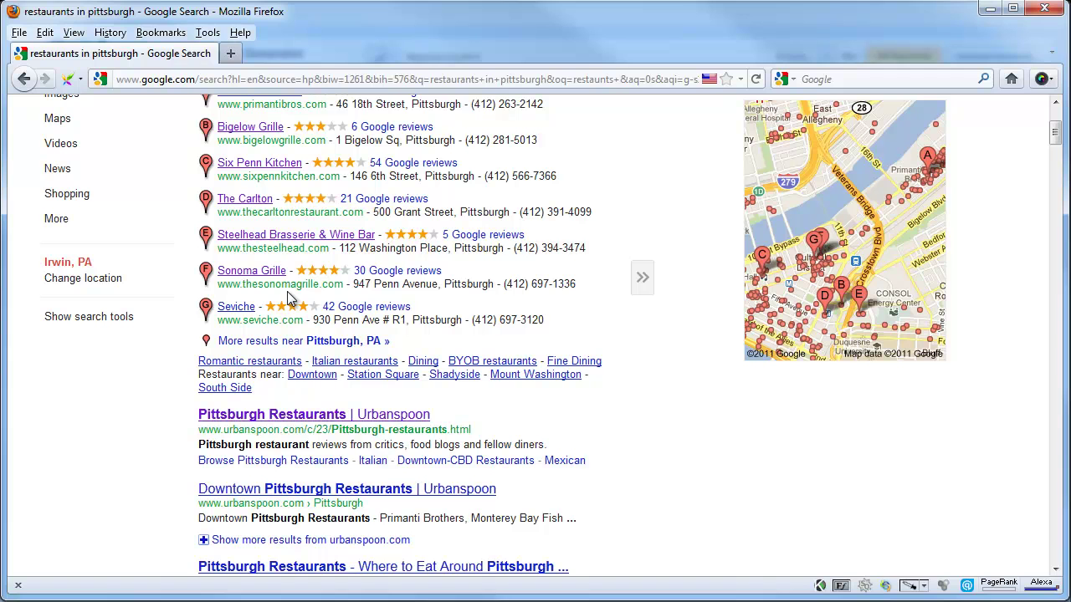
left_click_drag(609, 370, 196, 363)
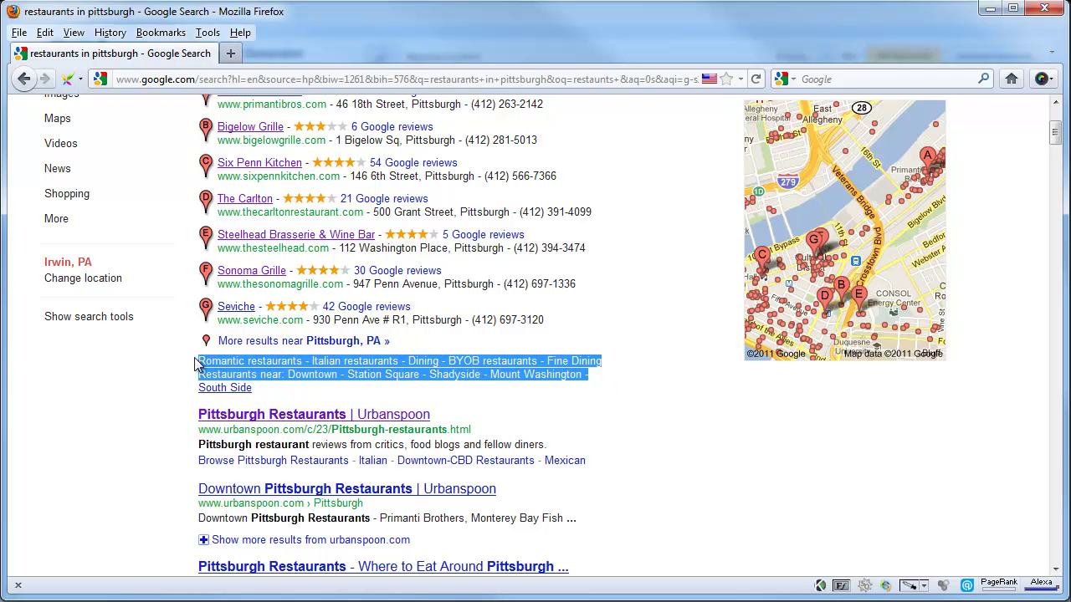
left_click(189, 364)
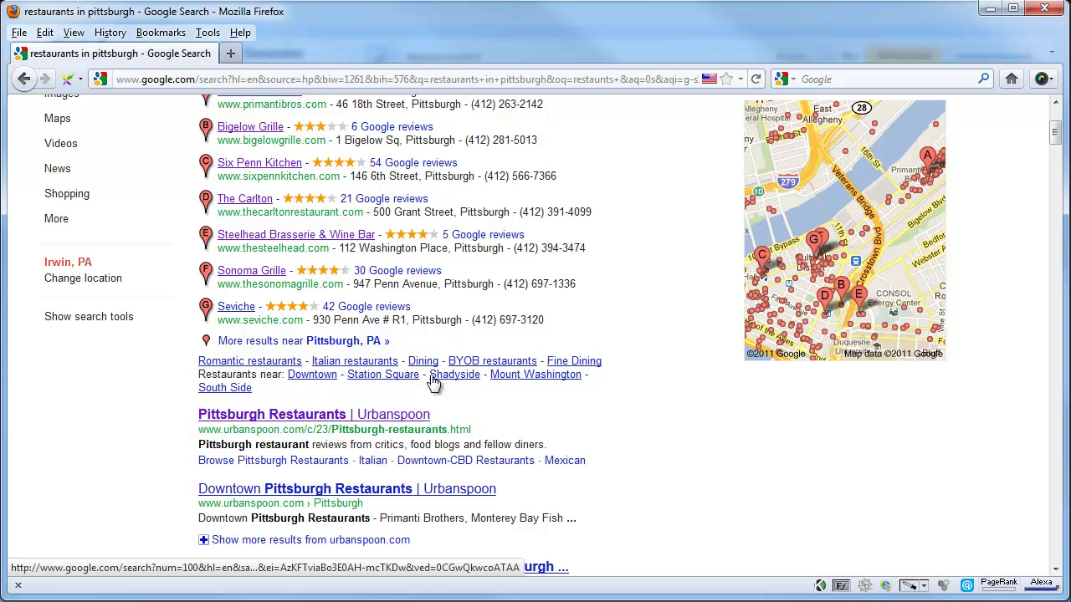
Step: Follow the Station Square related search and examine its query text and local results
left_click(385, 375)
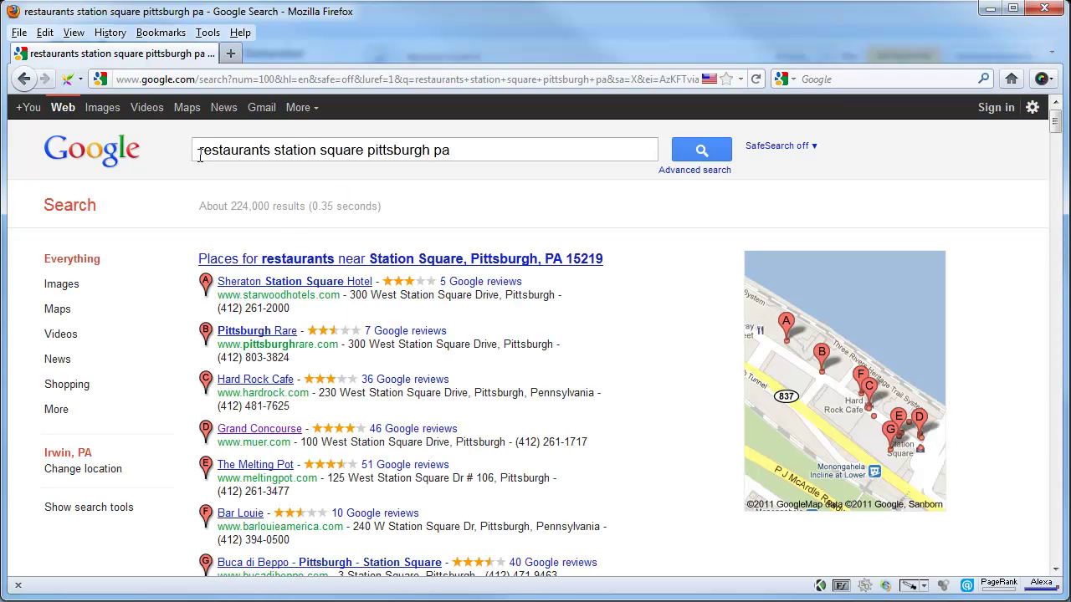
left_click_drag(201, 156, 591, 171)
left_click(514, 208)
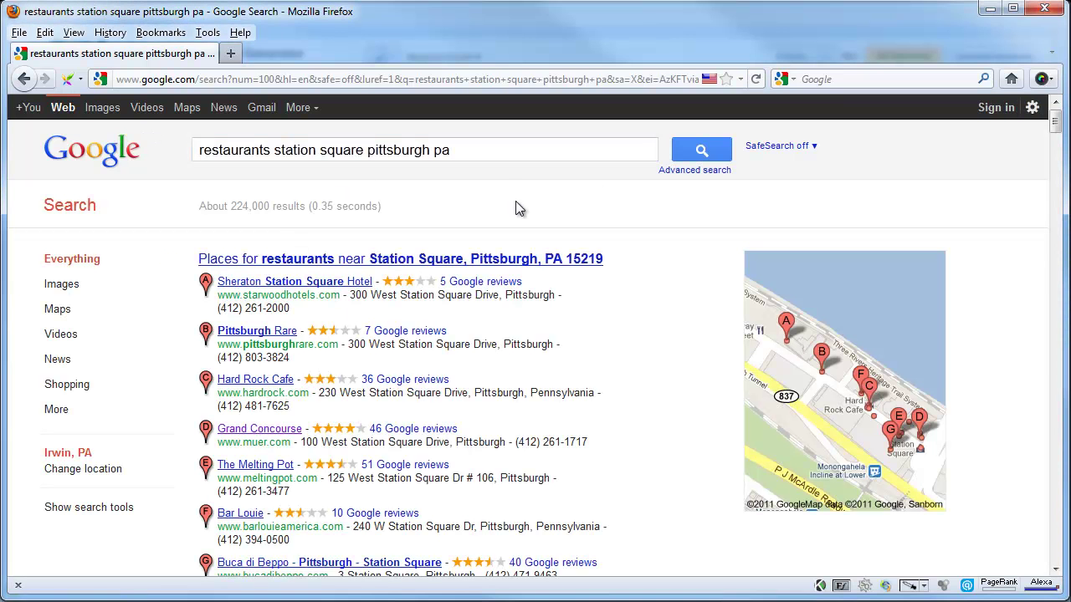
scroll(517, 201, "down", 2)
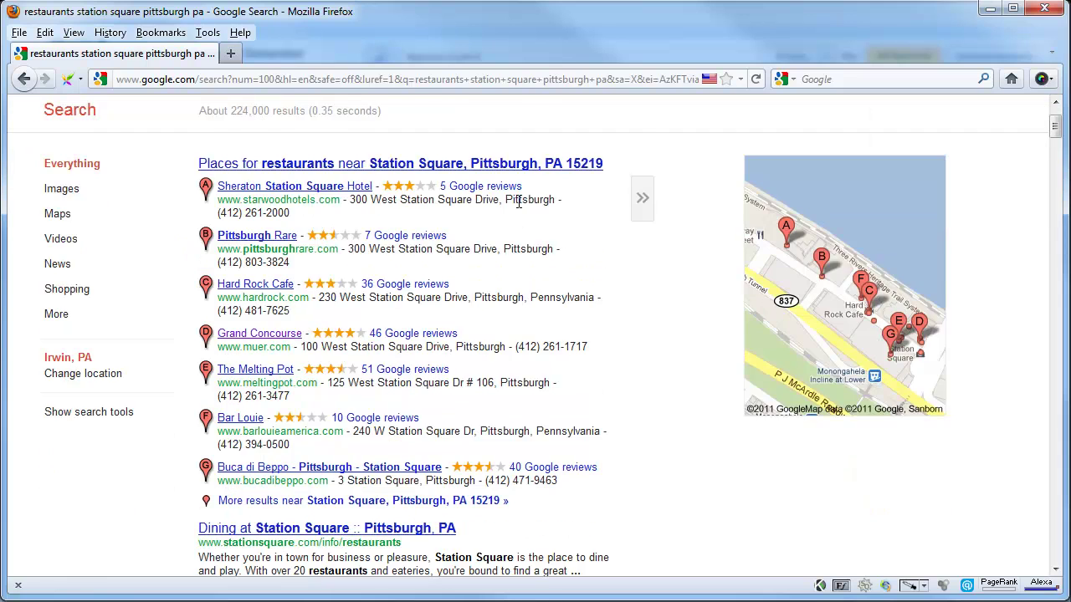
scroll(518, 203, "down", 4)
Step: Return to the Pittsburgh restaurant results and highlight the related searches there again
key("alt+Left")
scroll(513, 203, "down", 2)
left_click_drag(595, 287, 194, 264)
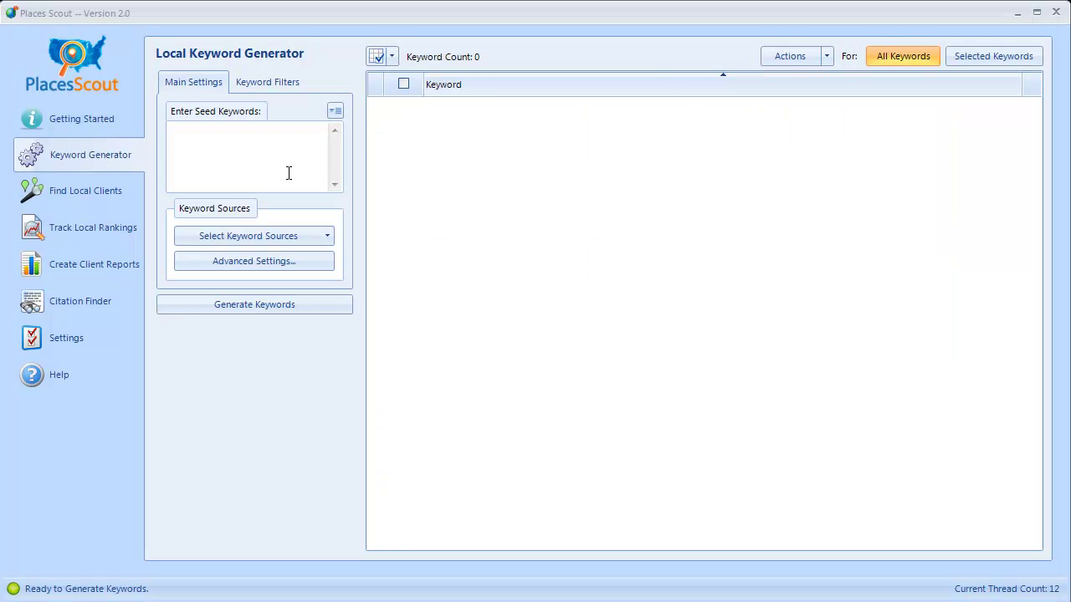
Step: Switch to Places Scout, open the advanced keyword generator options and review the additional suggested query types
mouse_move(288, 173)
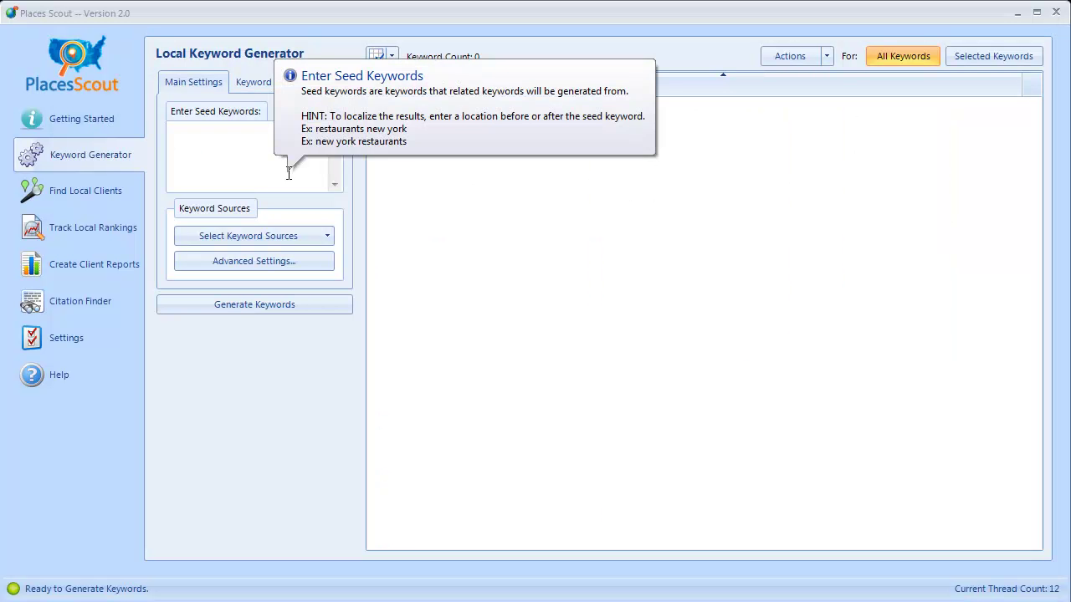
left_click(262, 260)
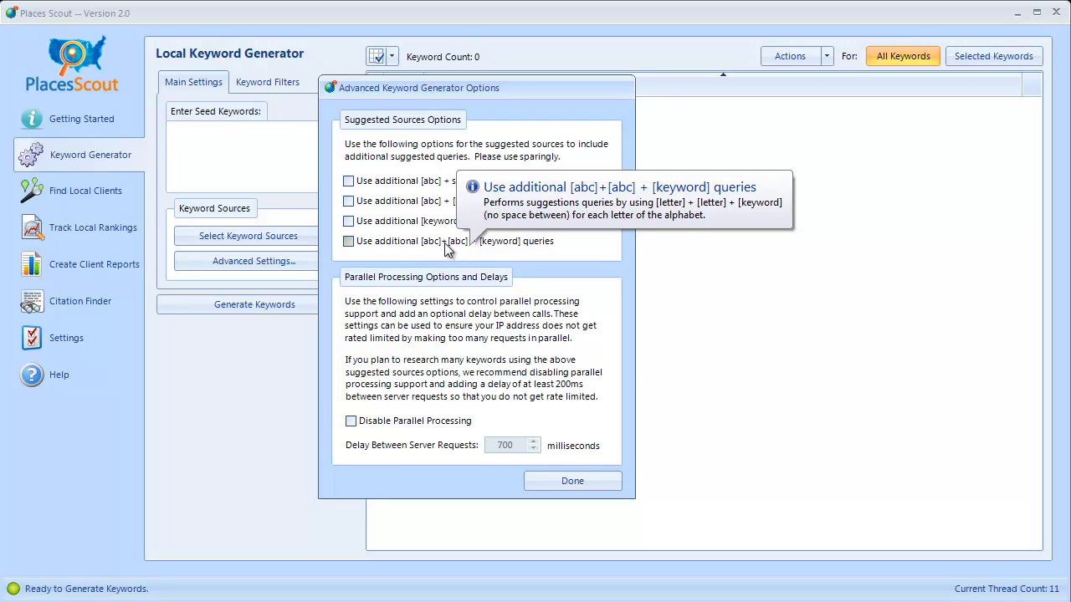
mouse_move(423, 223)
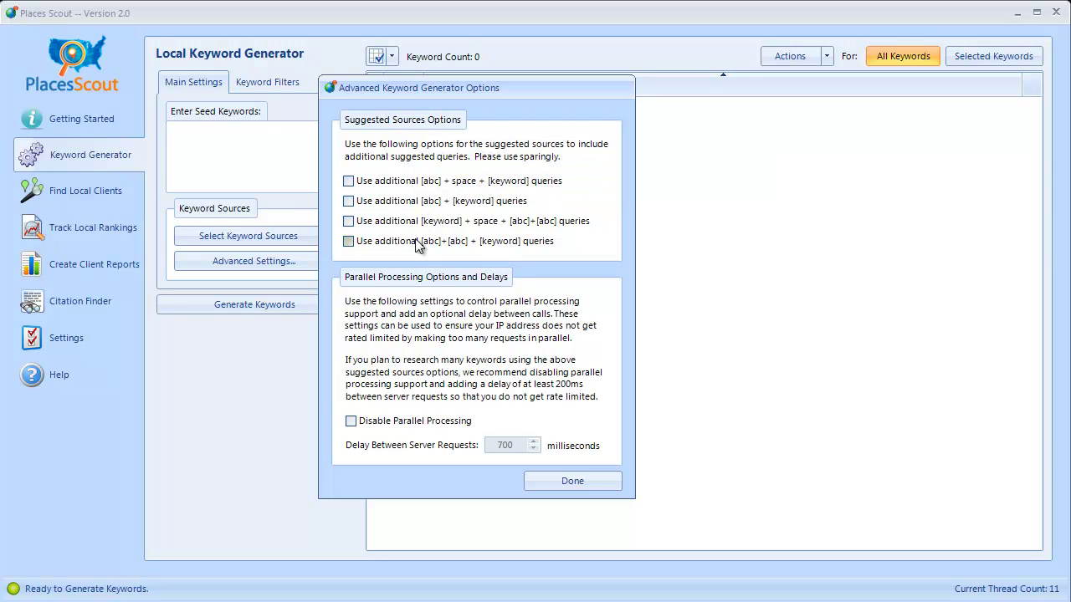
mouse_move(418, 242)
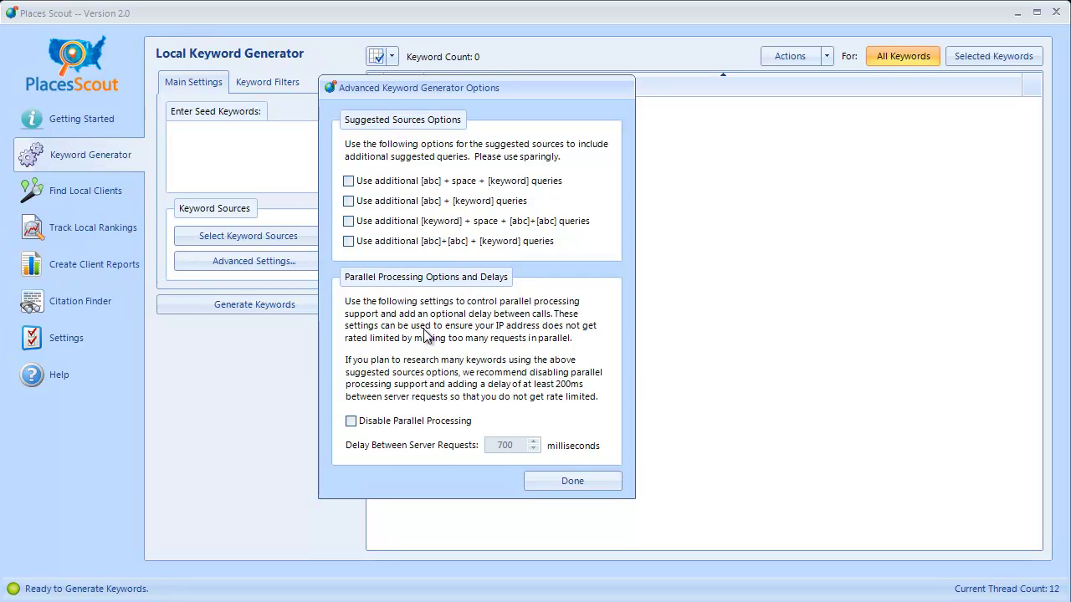
Step: Disable parallel processing in the advanced options and make the delay between server requests ready for editing
left_click(376, 425)
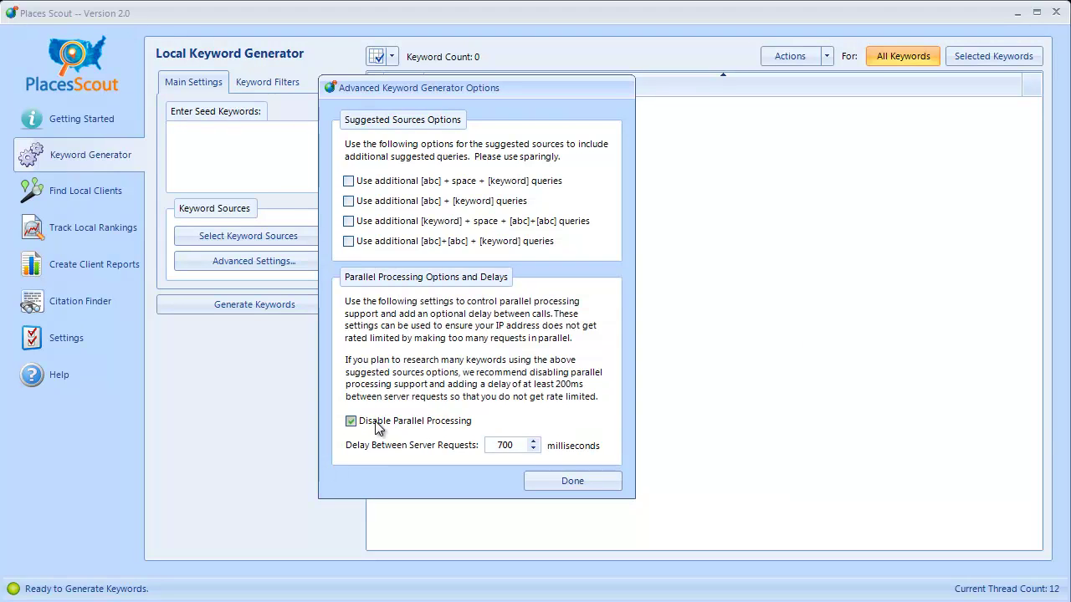
left_click_drag(514, 445, 499, 445)
left_click(520, 446)
left_click(501, 445)
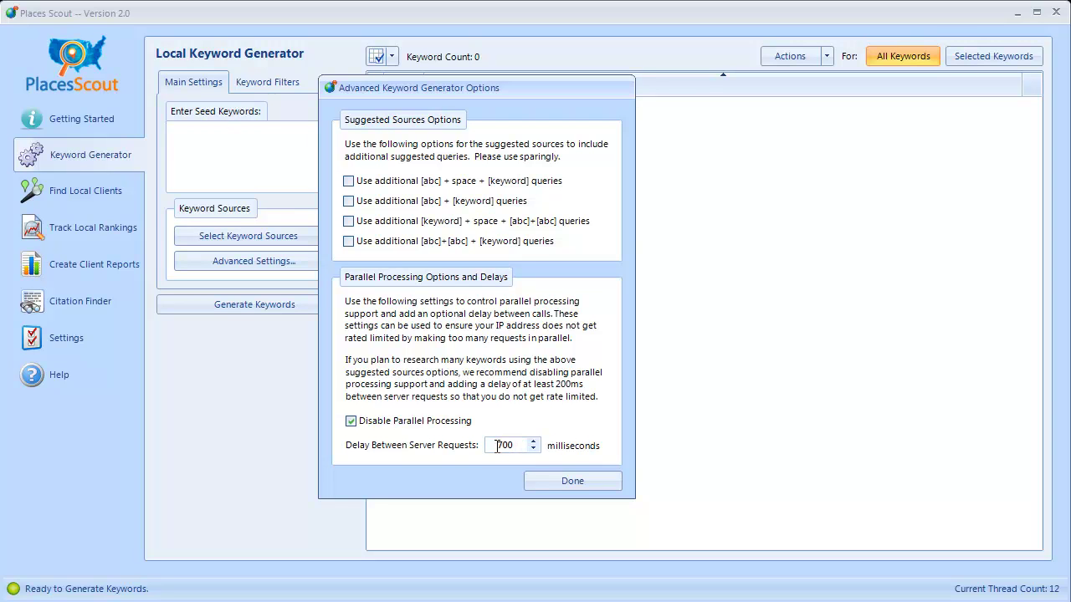
mouse_move(464, 426)
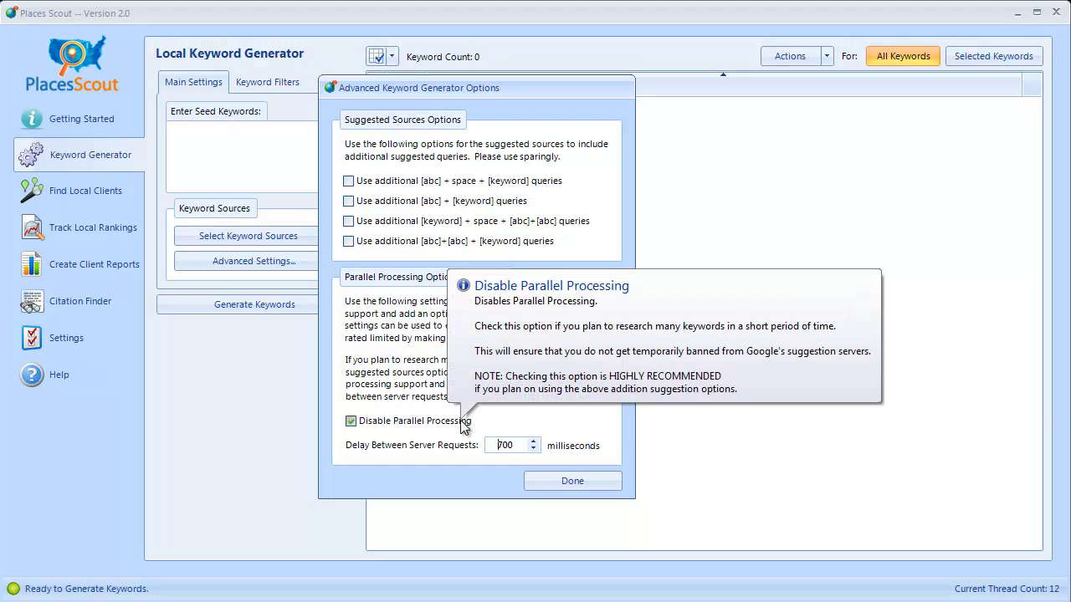
left_click_drag(519, 446, 497, 445)
left_click(498, 445)
left_click(516, 444)
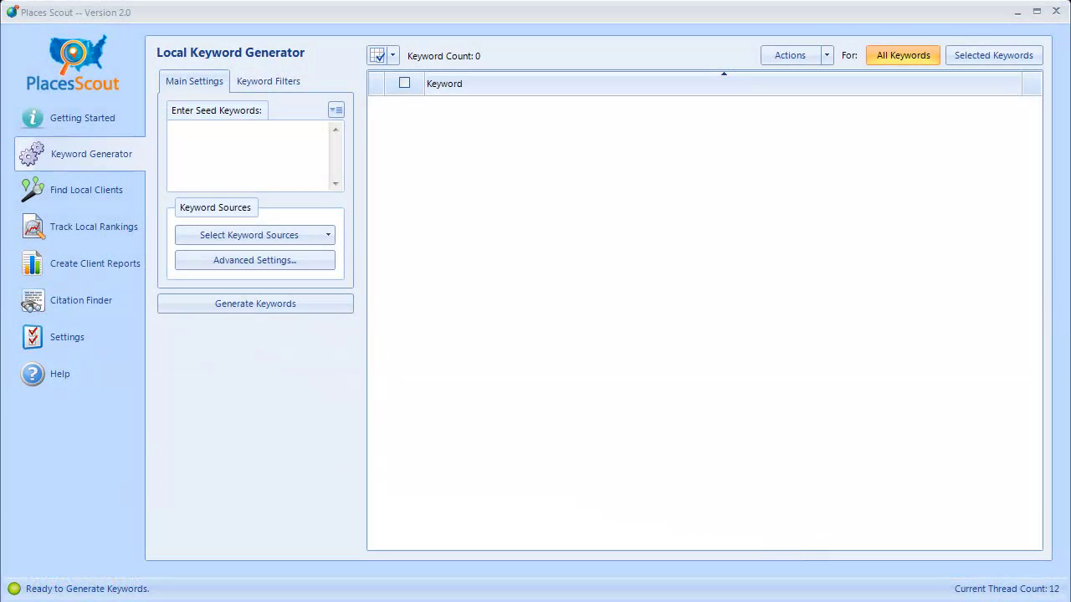
Step: Enter the seed keywords "restaurants pittsburgh" and "pittsburgh restaurants" on separate lines and generate keywords from them
left_click(232, 164)
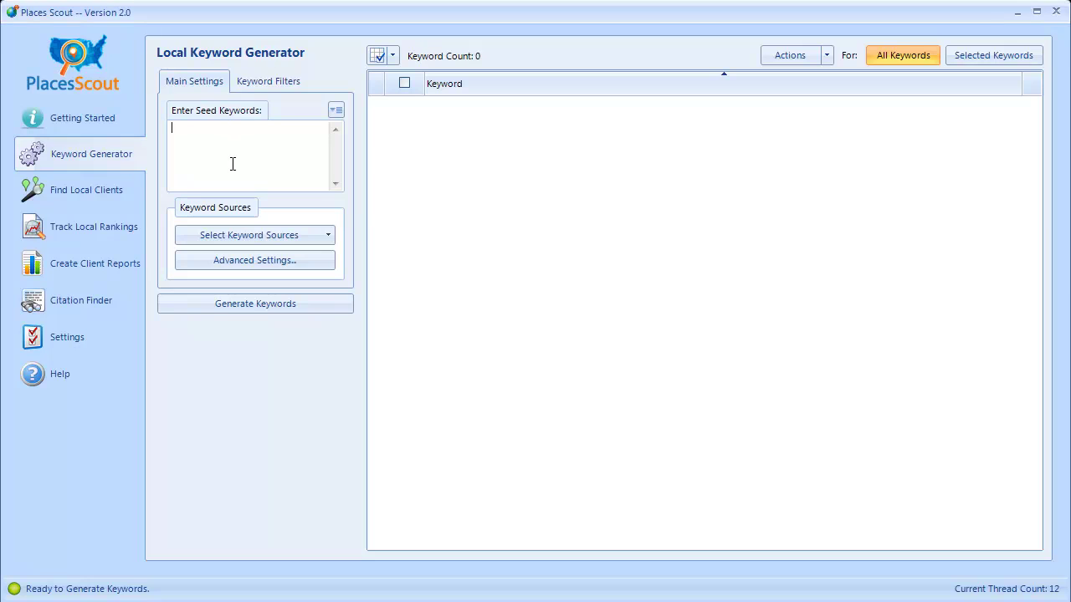
type("restaurants pittsburgh")
left_click_drag(221, 131, 271, 129)
left_click(271, 130)
type("pittsburgh restaurnts")
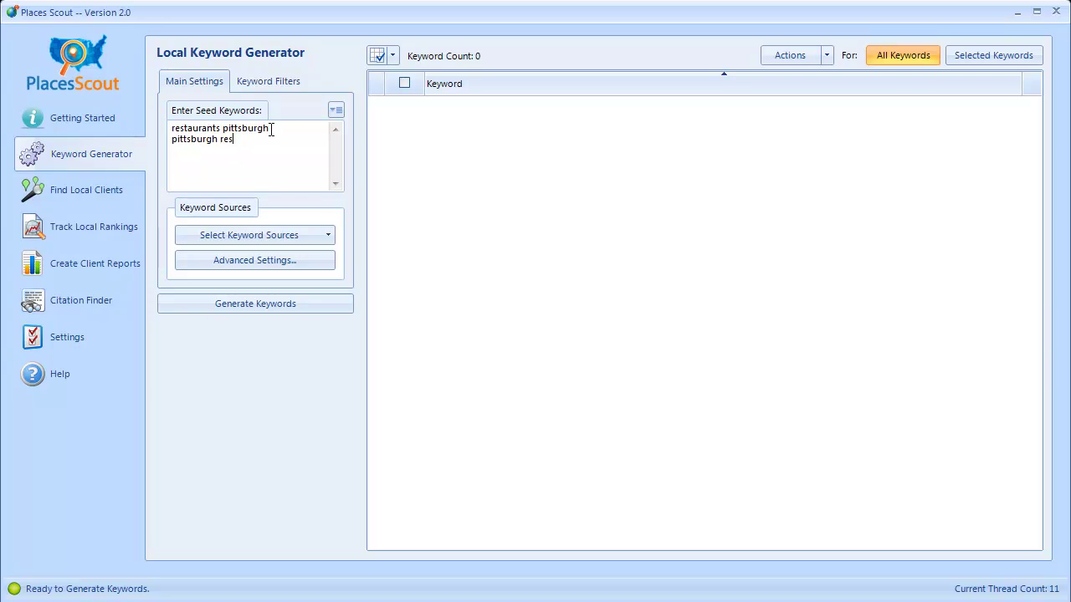
left_click(253, 139)
type("a")
left_click(284, 136)
left_click(293, 303)
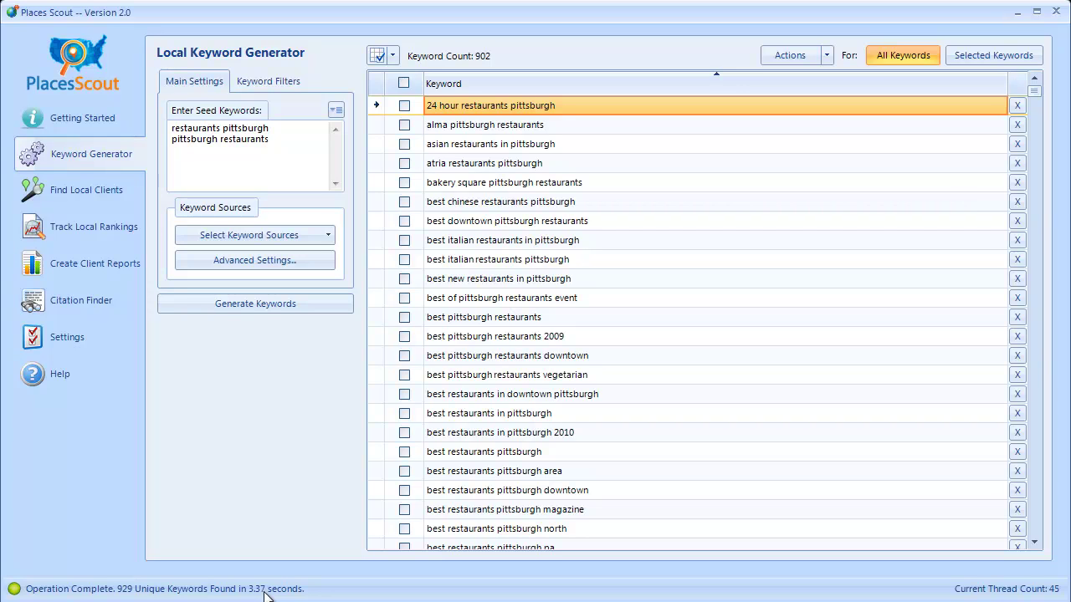
Step: Copy all generated keywords to the clipboard
key("ctrl+c")
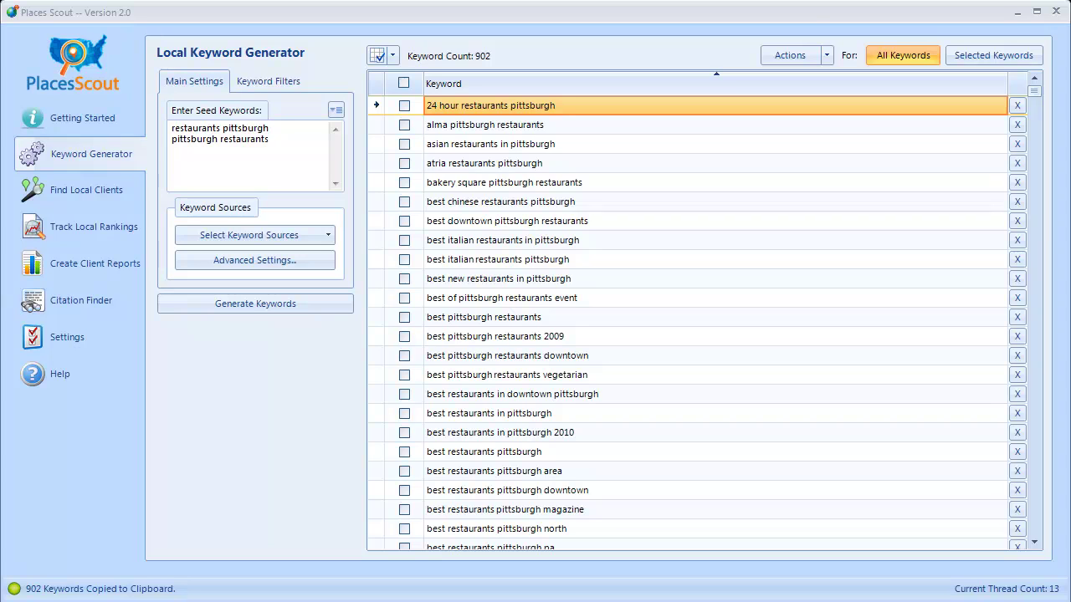
left_click(825, 55)
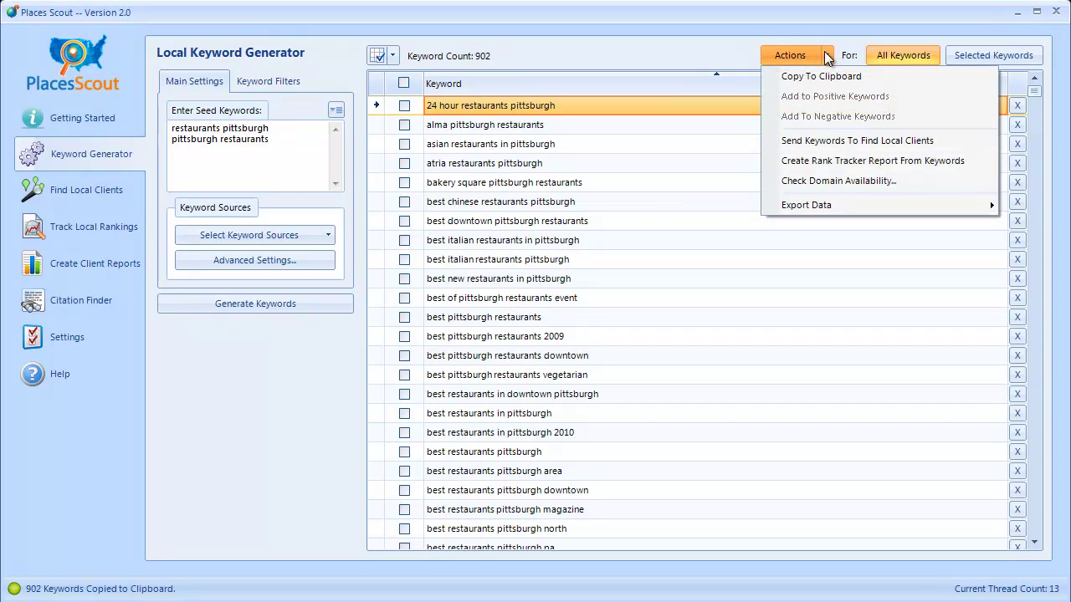
left_click(812, 74)
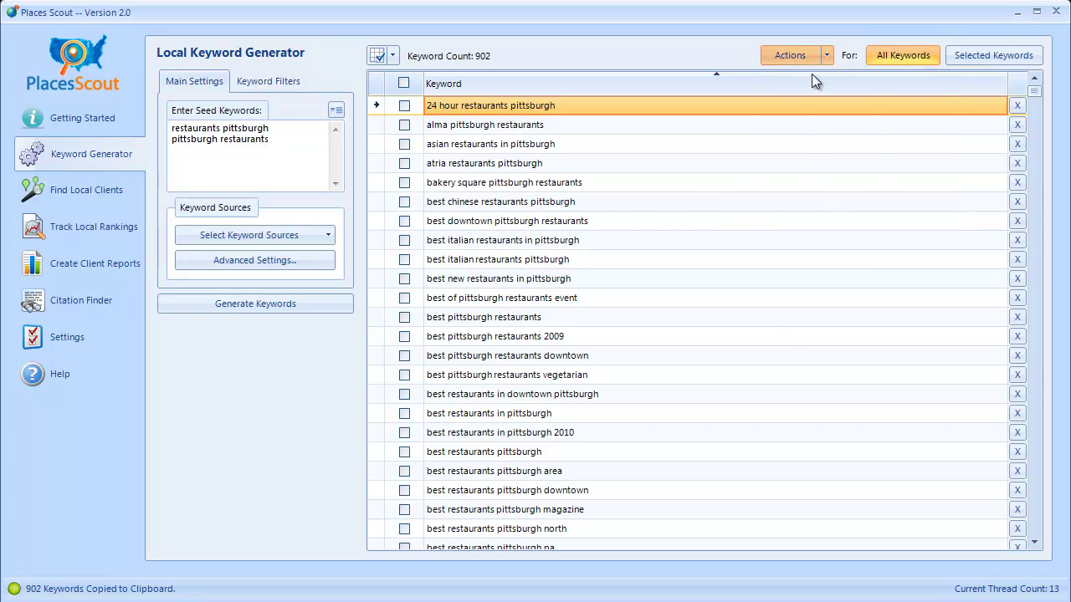
Step: Switch to Firefox, open the Google AdWords Keyword Tool and paste the copied keywords as the words or phrases
left_click(421, 77)
type("ad")
key("Down")
key("Return")
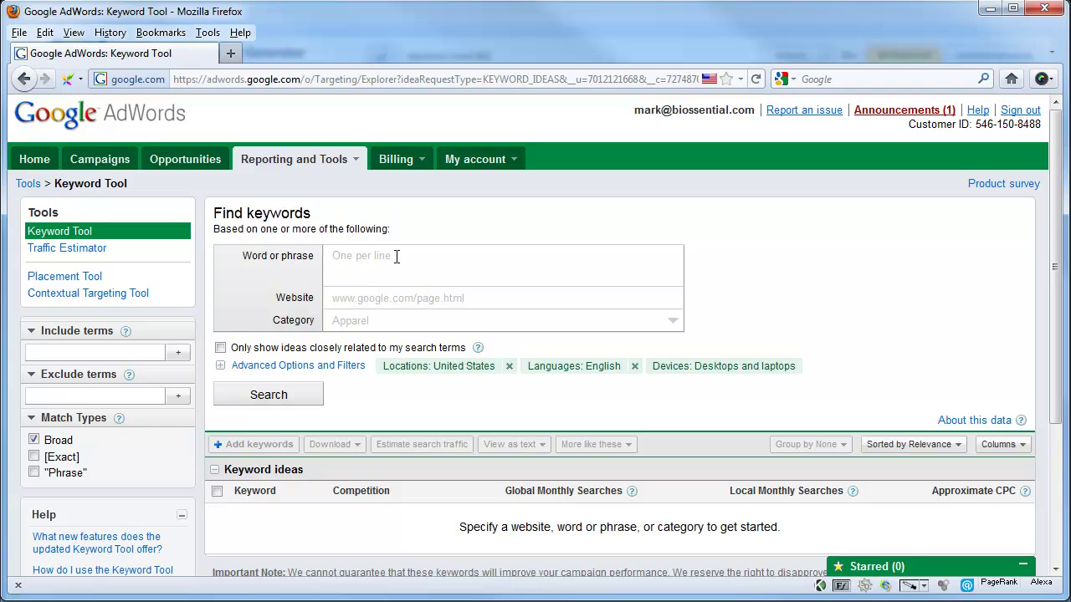
key("ctrl+v")
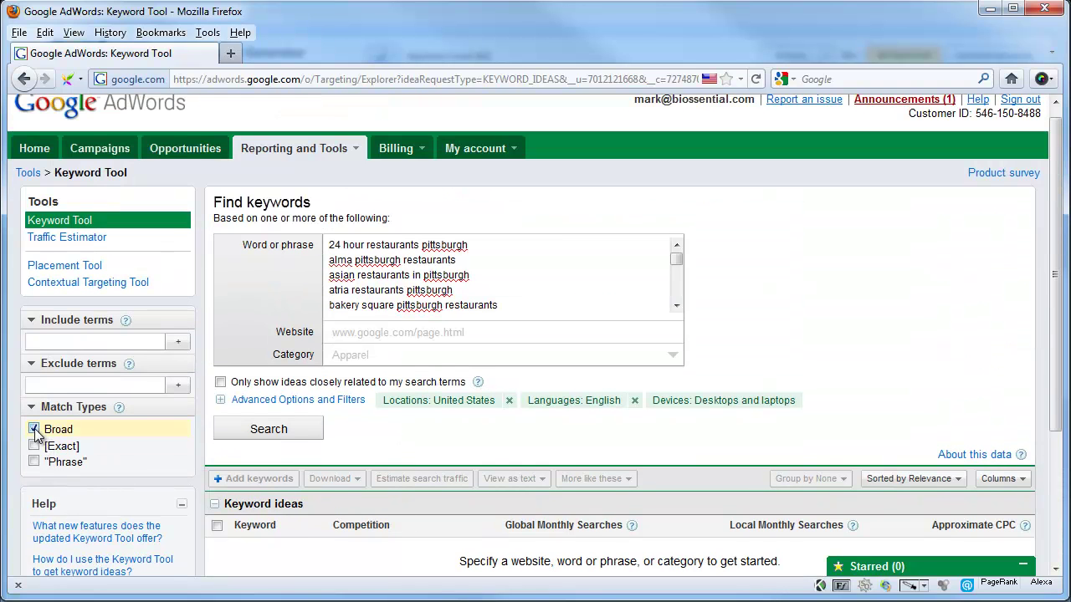
Step: Change the keyword match type from Broad to Phrase only
left_click(33, 430)
left_click(33, 462)
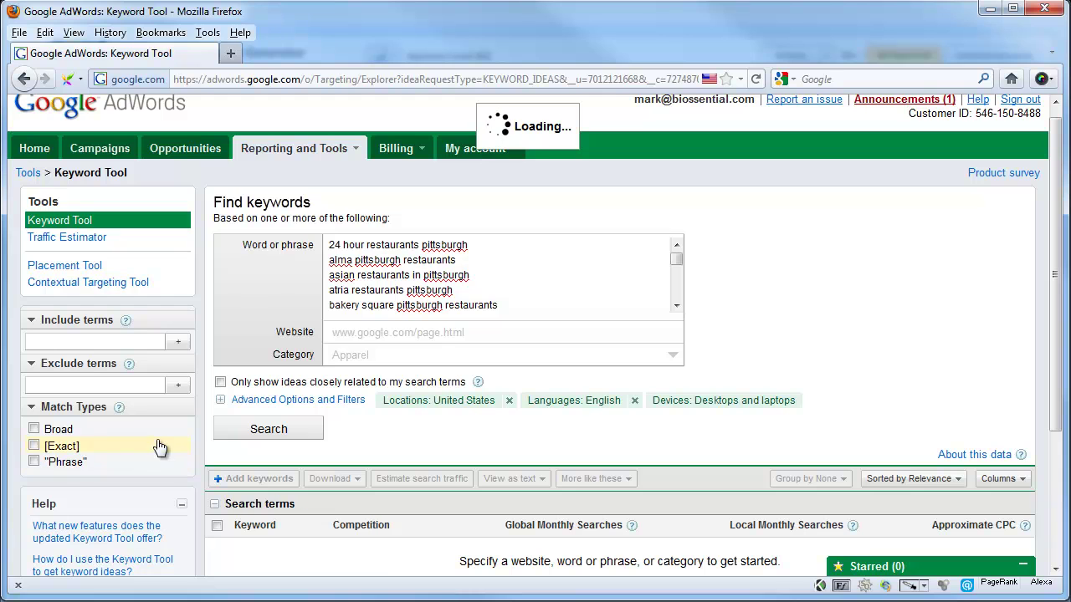
left_click(34, 461)
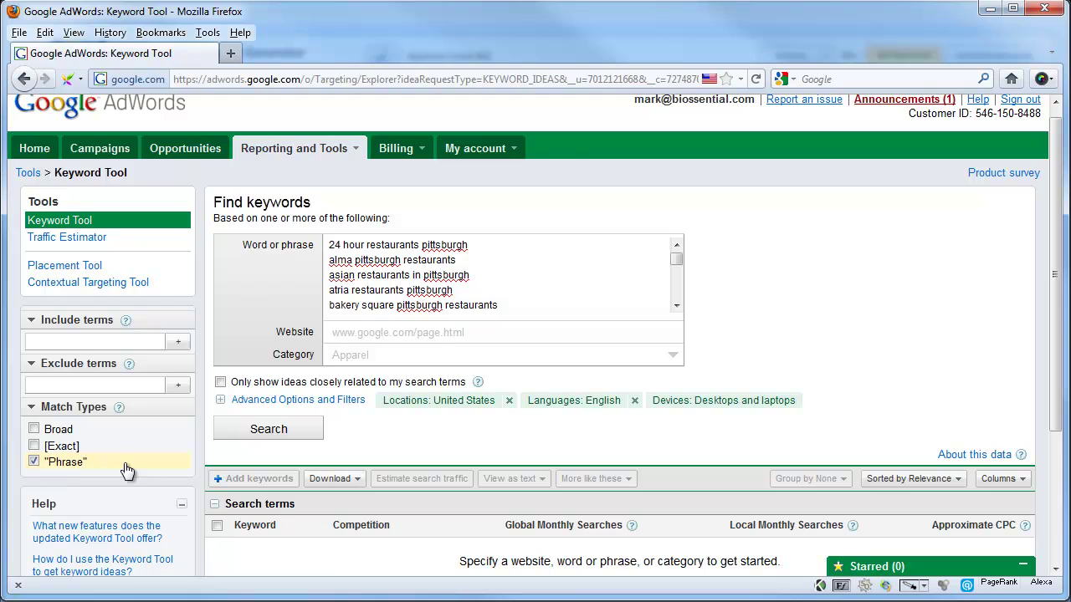
Step: Run the keyword search and sort the search terms by local monthly searches
left_click(268, 430)
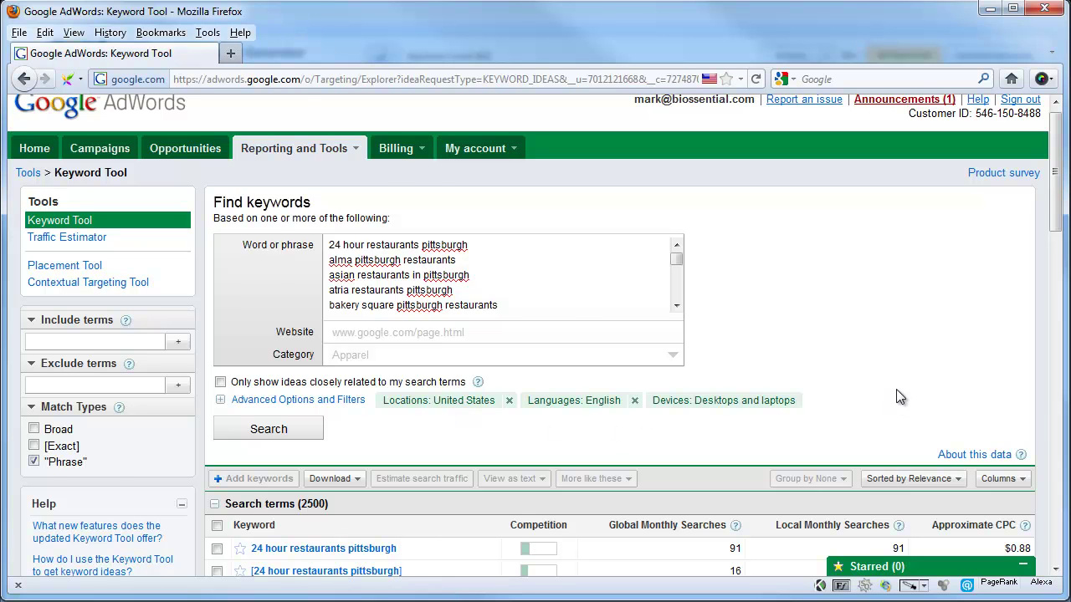
scroll(893, 393, "down", 2)
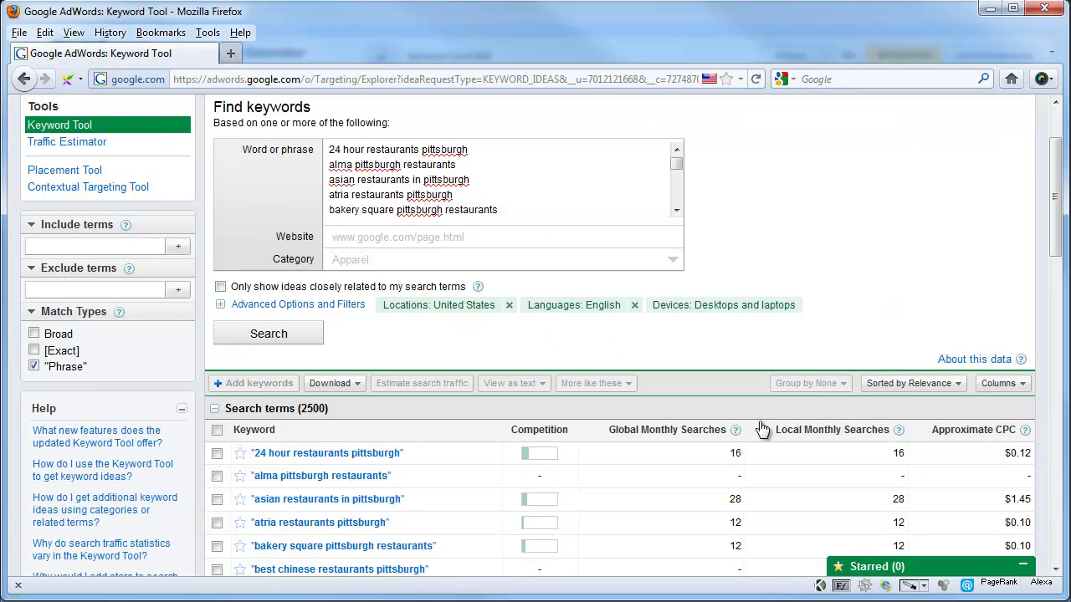
left_click(817, 437)
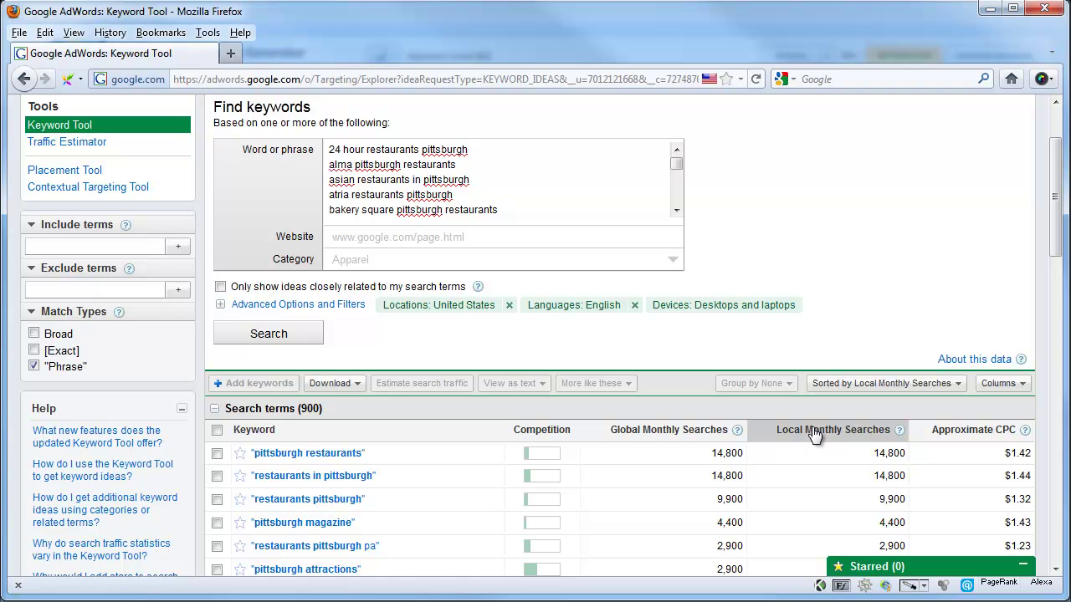
Step: Check that the Approximate CPC column is included in the results and download all keywords in XML format
left_click(1015, 390)
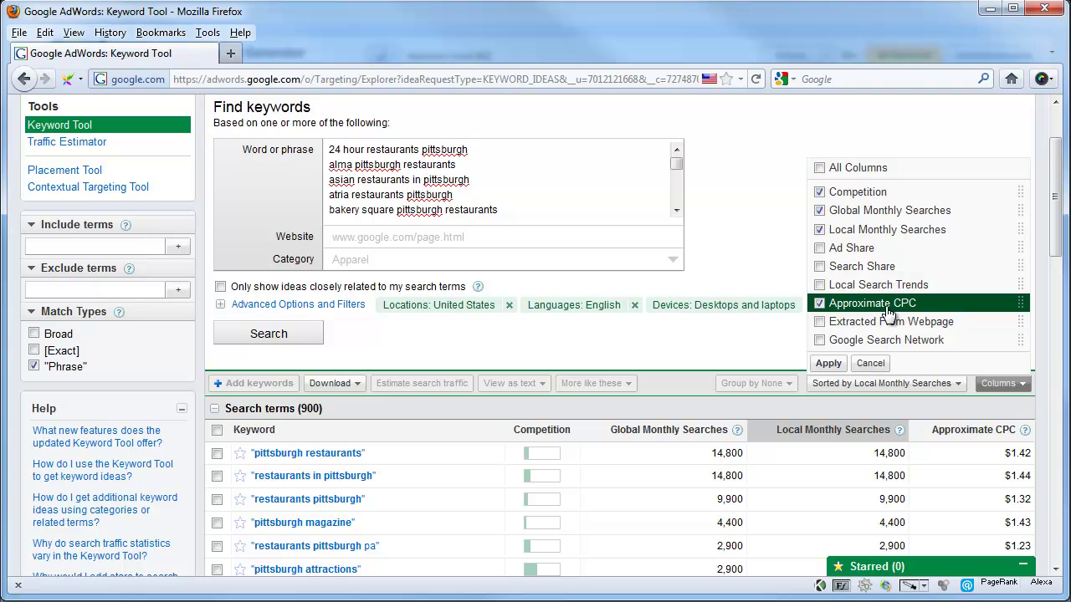
left_click(616, 333)
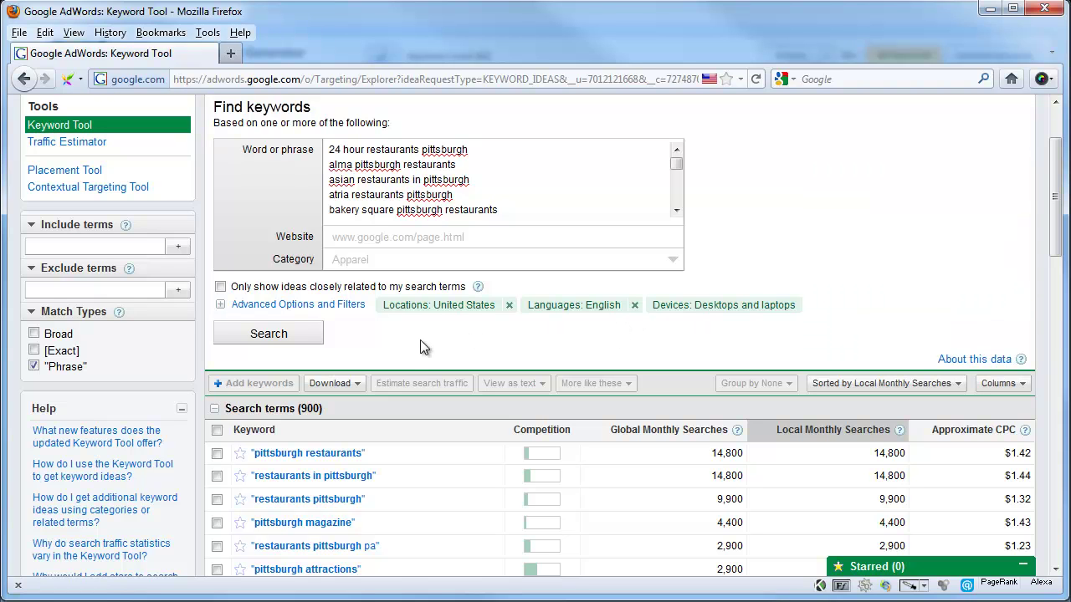
left_click(356, 384)
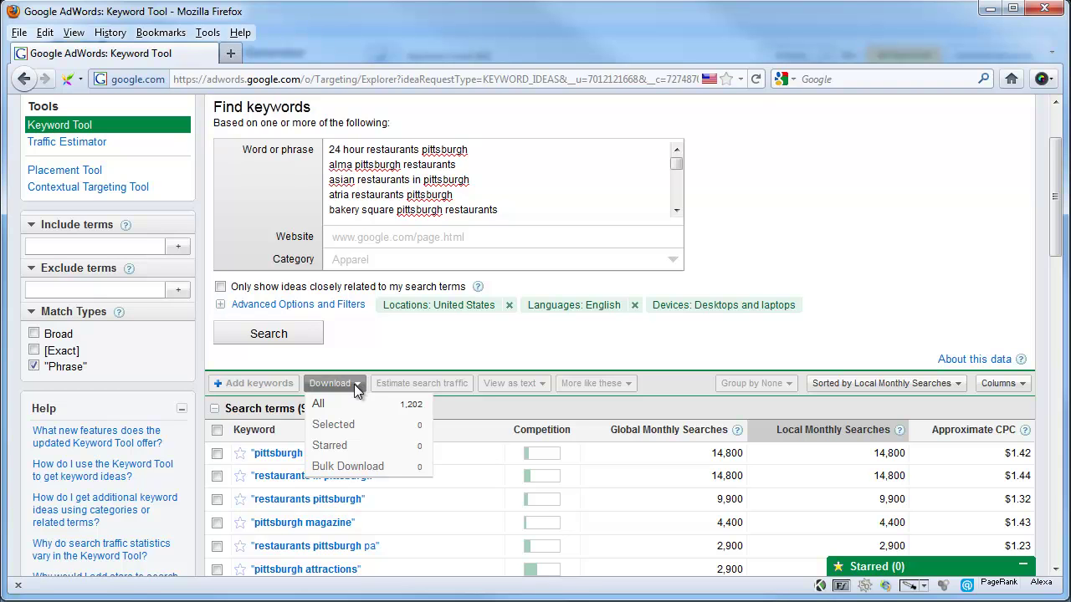
left_click(343, 405)
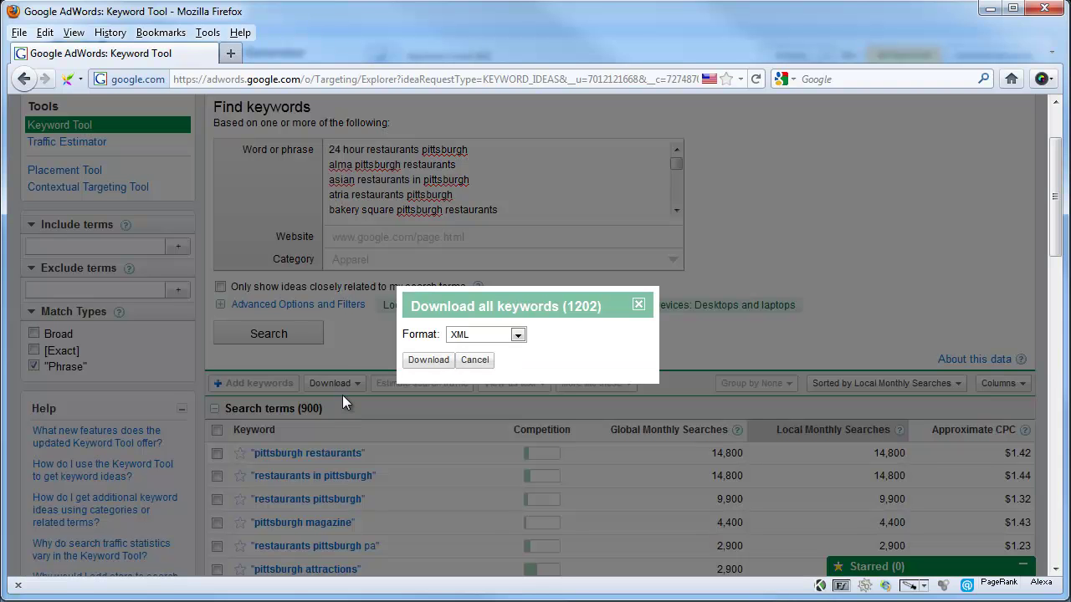
left_click(499, 336)
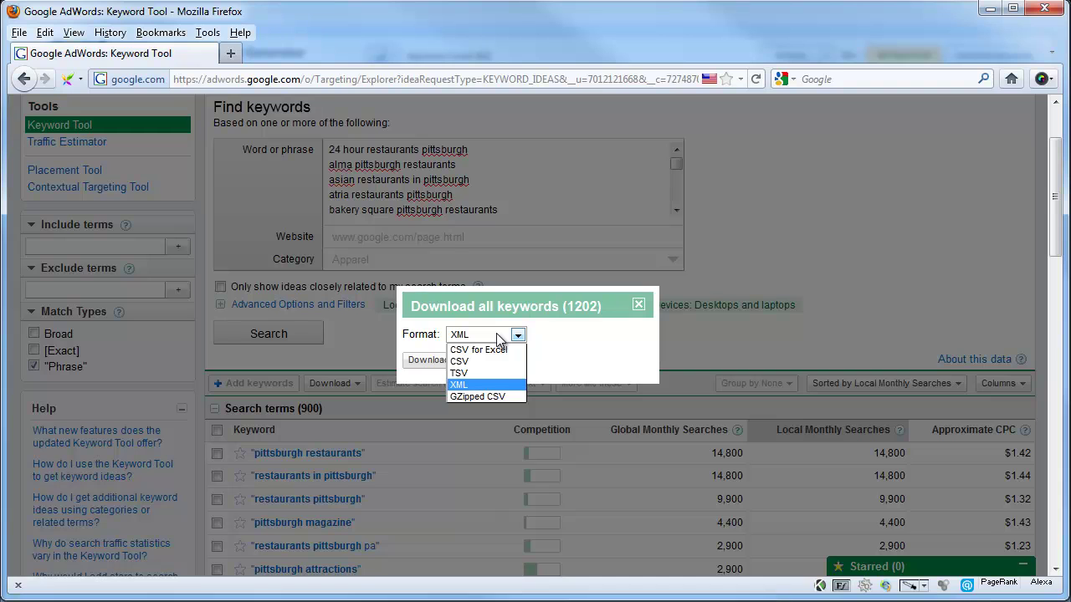
left_click(464, 384)
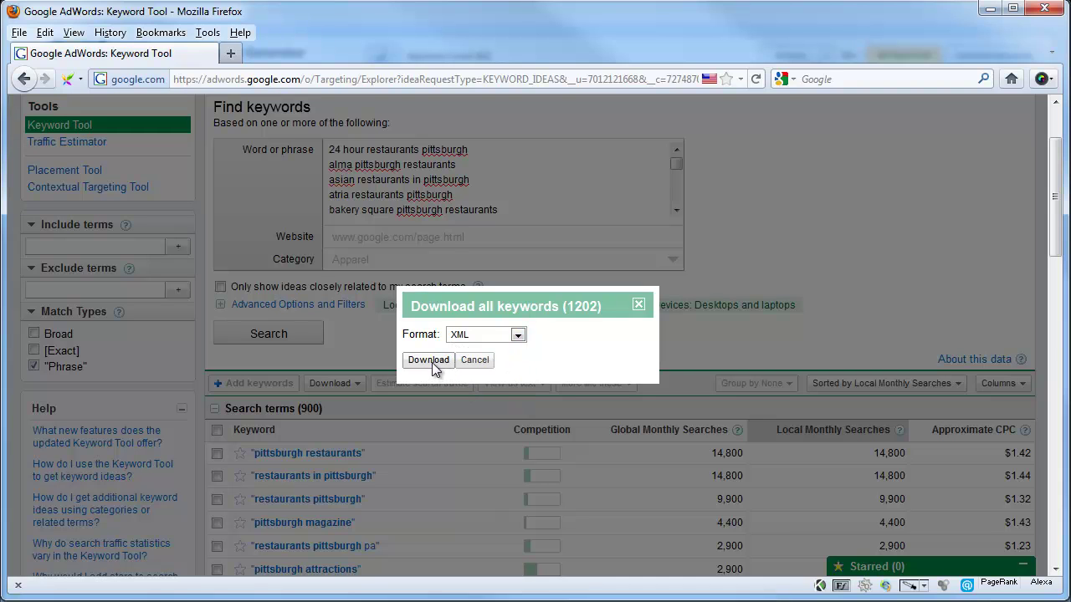
left_click(429, 360)
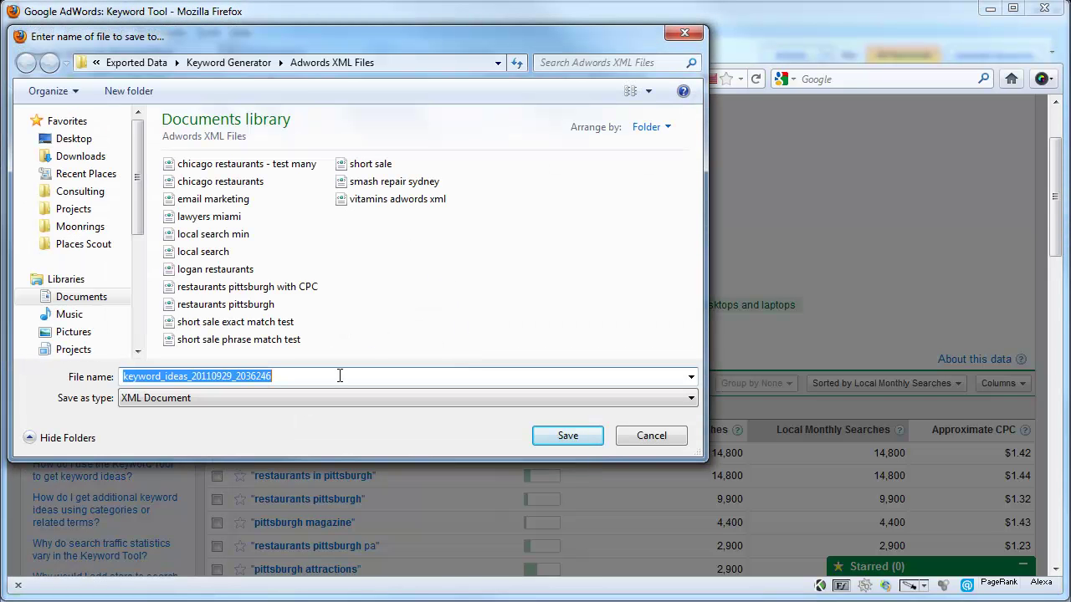
Step: Save the downloaded XML document as "restarants pgh" in the Adwords XML Files folder
type("resta")
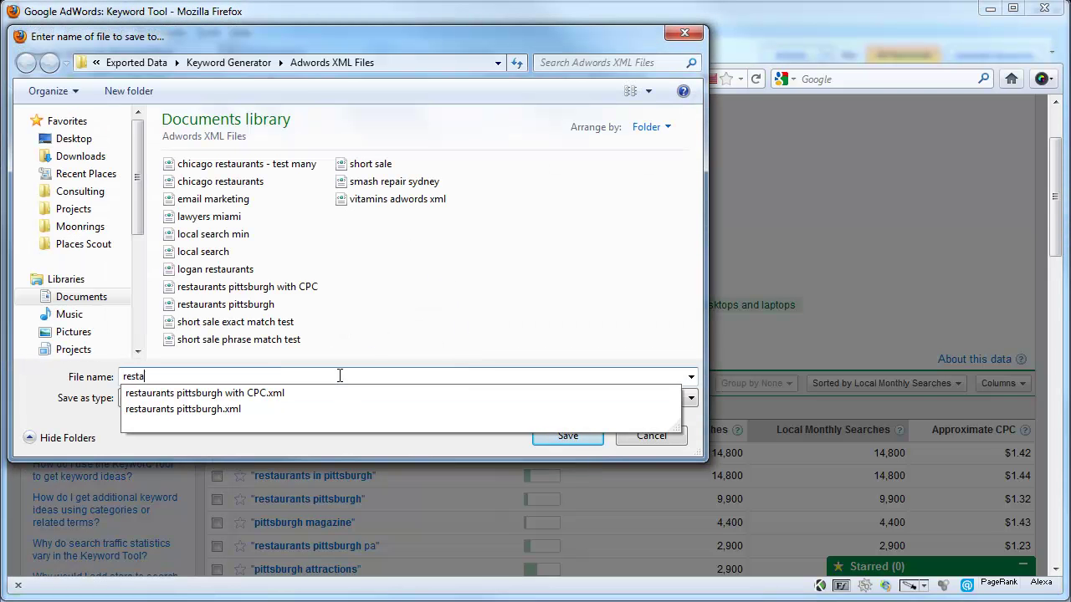
type("rants pgh")
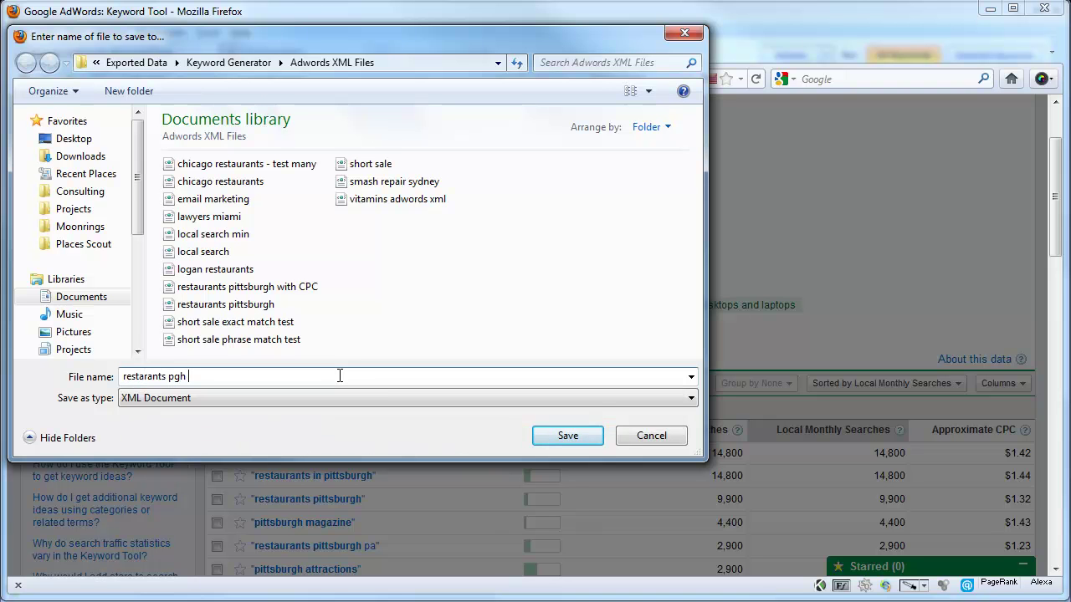
key("Return")
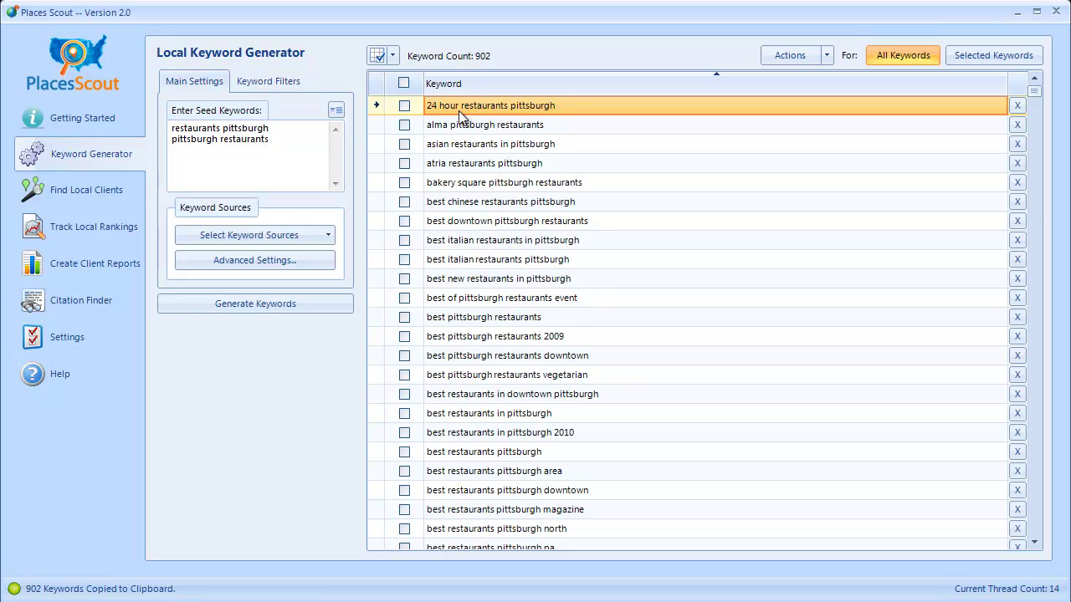
Step: Switch to Places Scout and import the AdWords traffic data from the Pittsburgh restaurants XML file in the Adwords XML Files folder
left_click(393, 53)
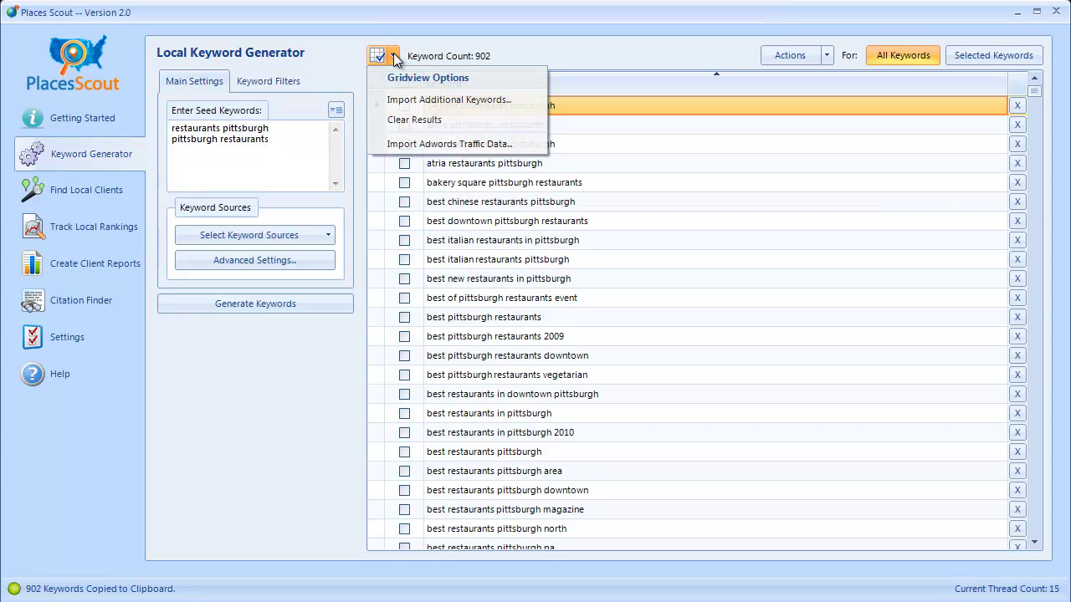
left_click(429, 144)
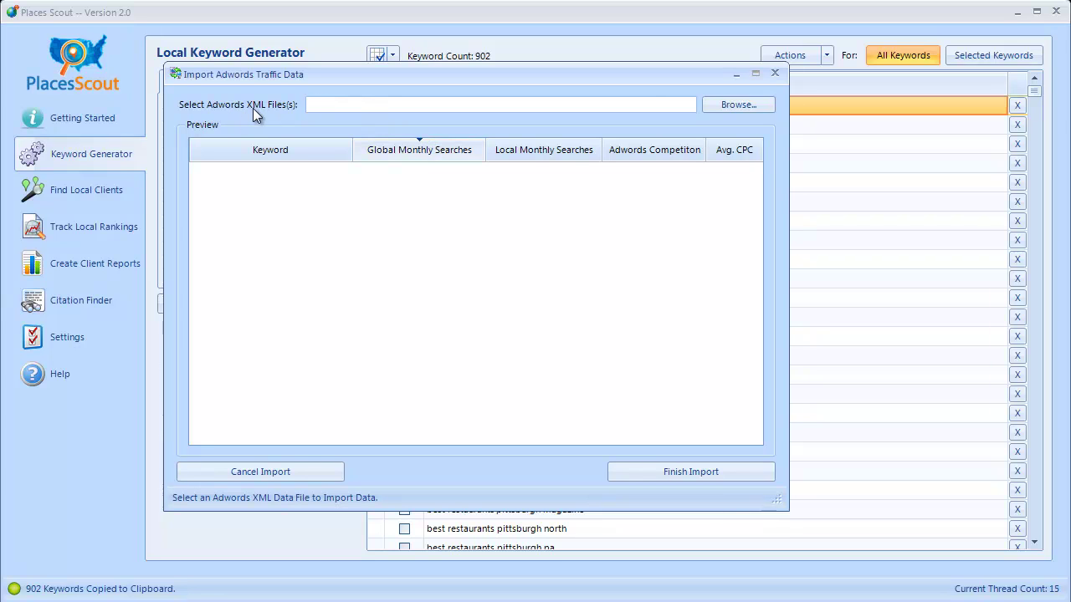
left_click(737, 105)
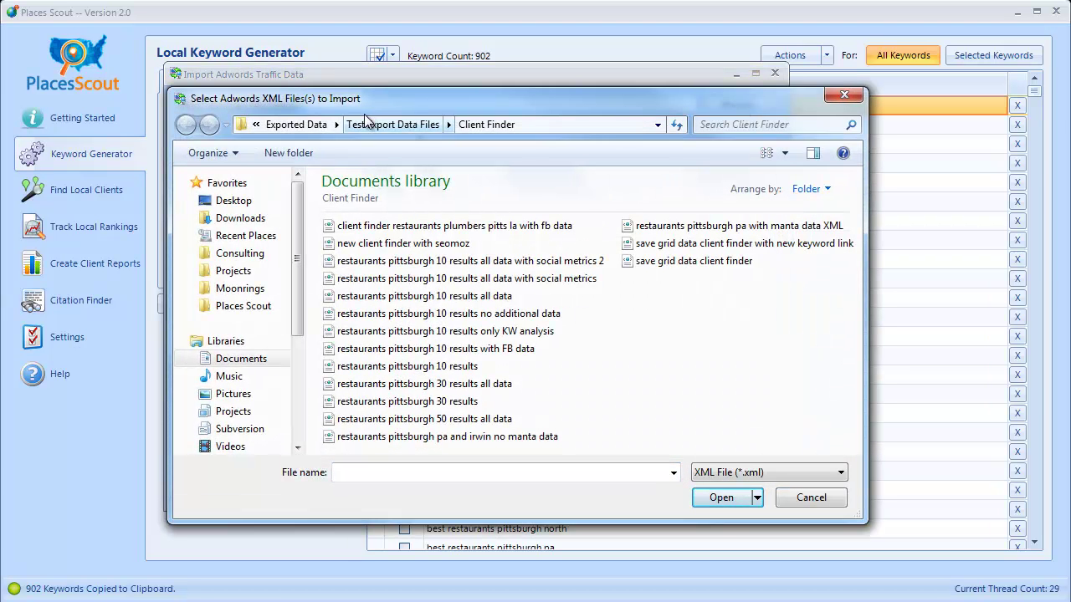
left_click(297, 124)
double_click(390, 264)
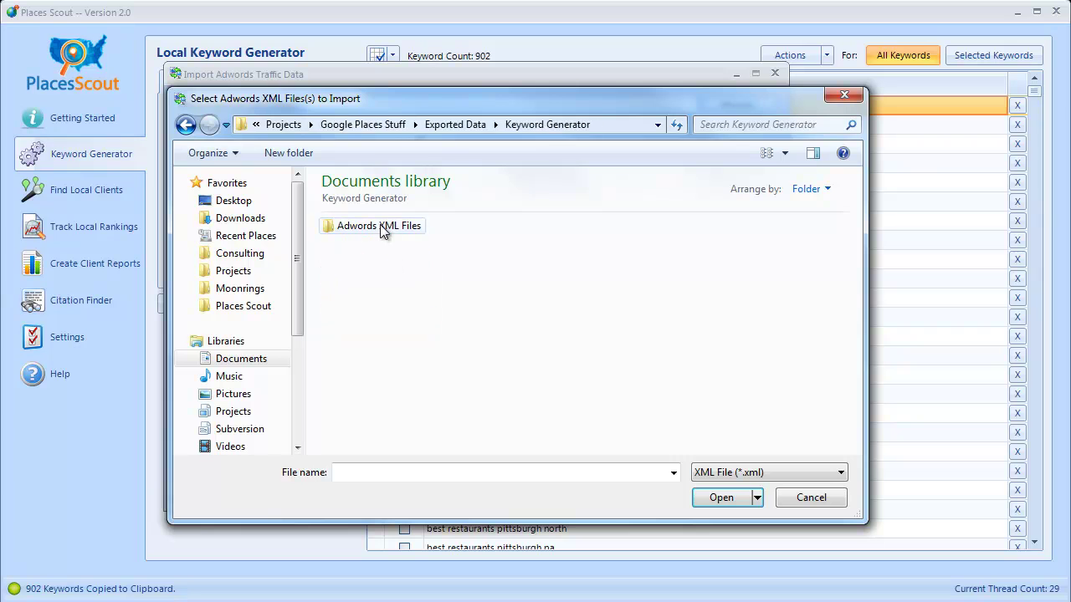
double_click(383, 228)
double_click(378, 352)
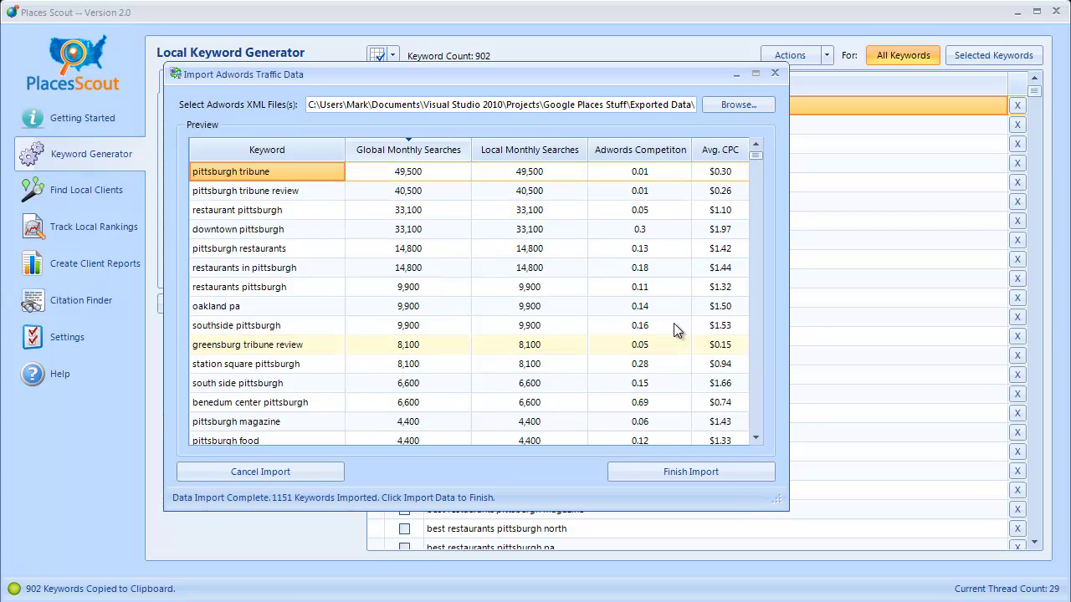
left_click(669, 472)
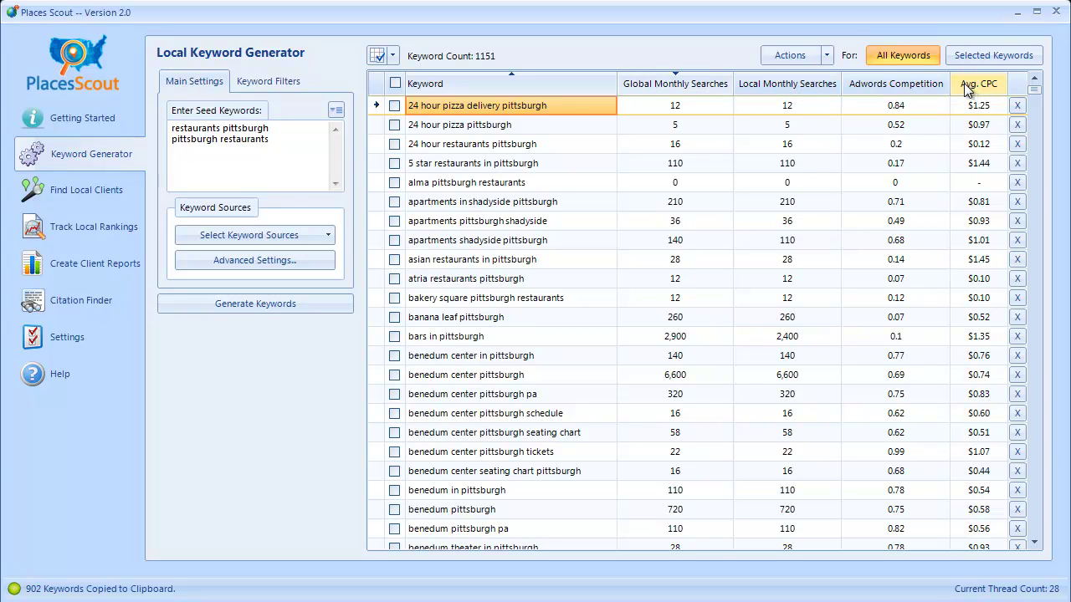
Step: Sort the keywords by local monthly searches from highest to lowest and check domain availability for all keywords
left_click(797, 82)
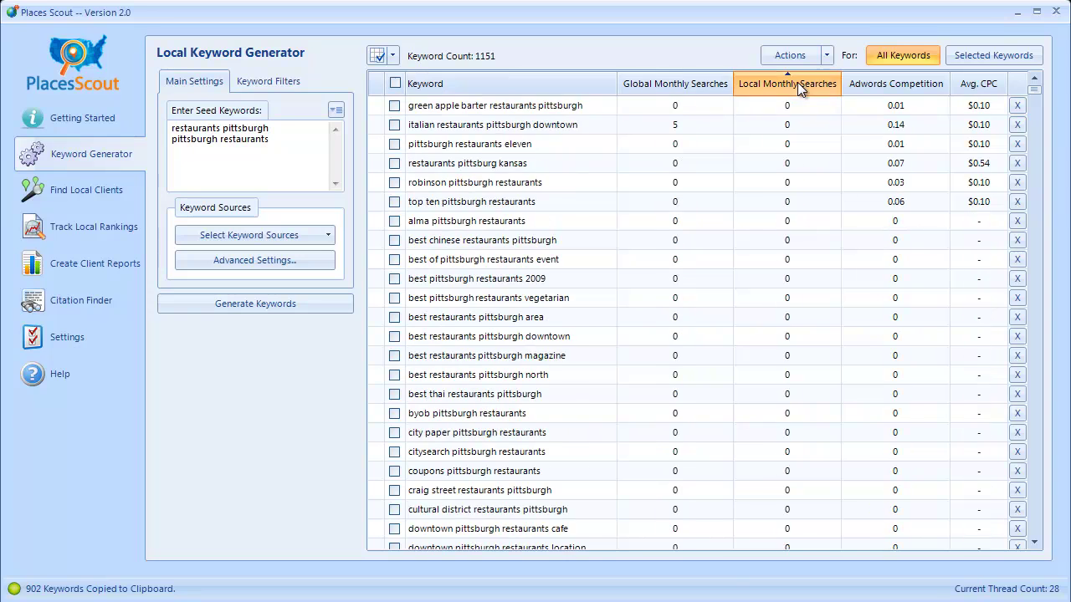
left_click(797, 82)
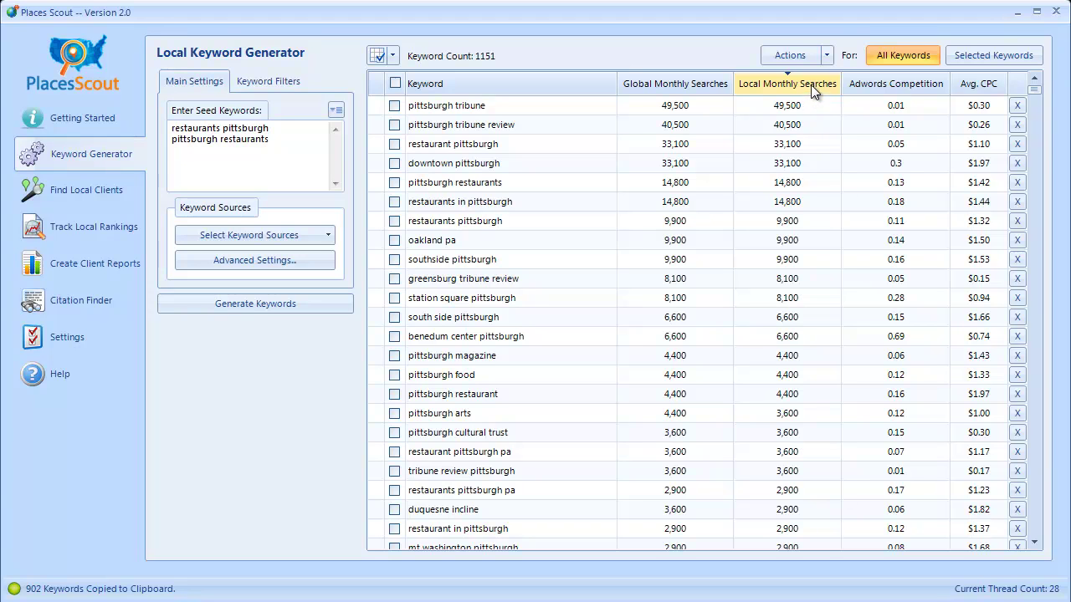
left_click(828, 55)
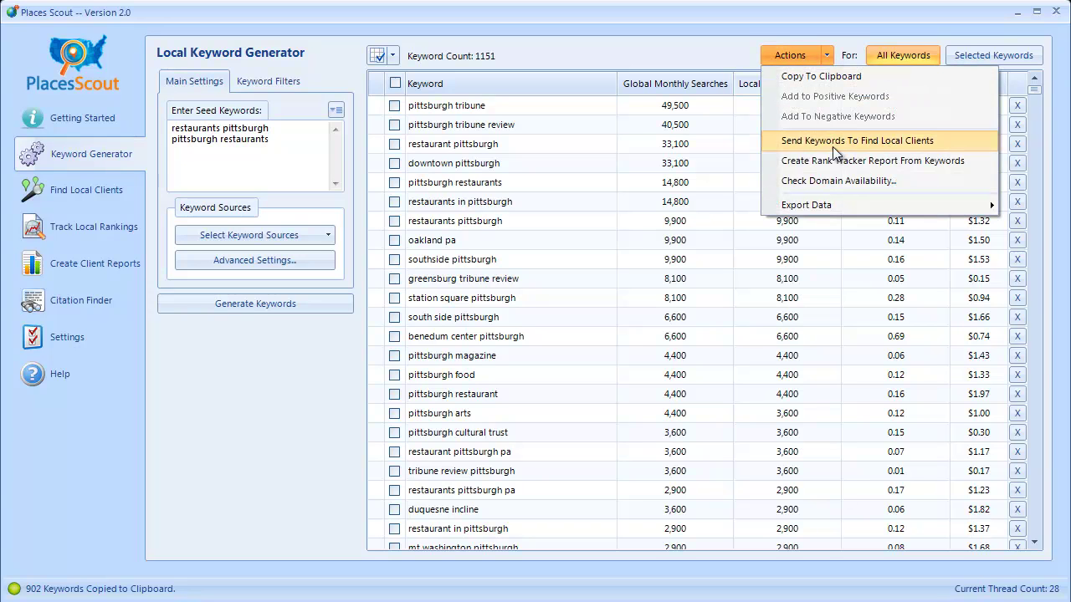
left_click(826, 181)
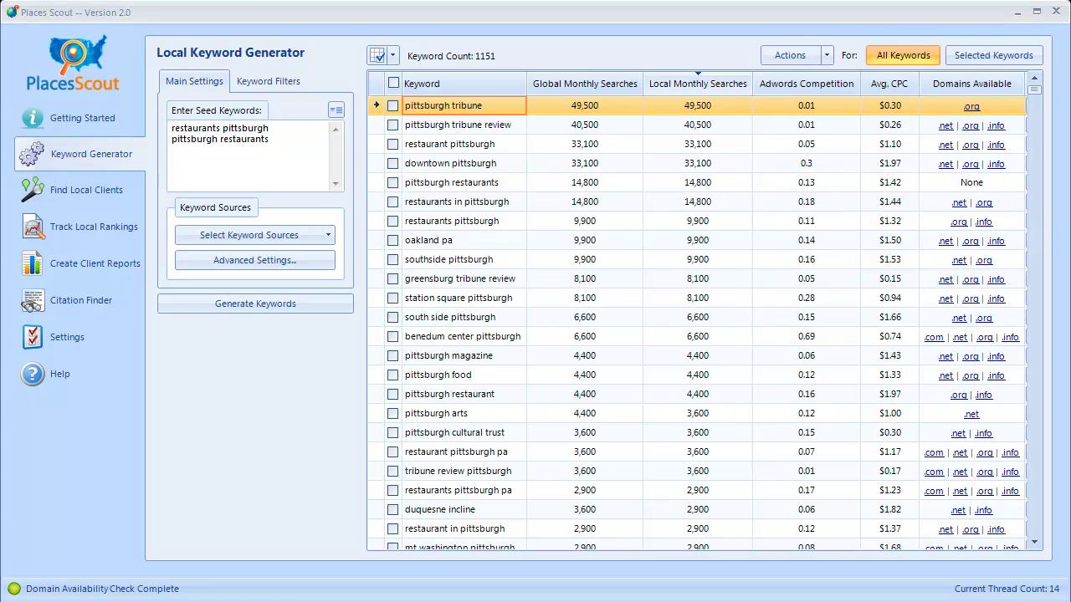
Step: Filter the keyword list with the positive keyword "restaurant" and select the "restaurant pittsburgh pa" row
left_click(269, 81)
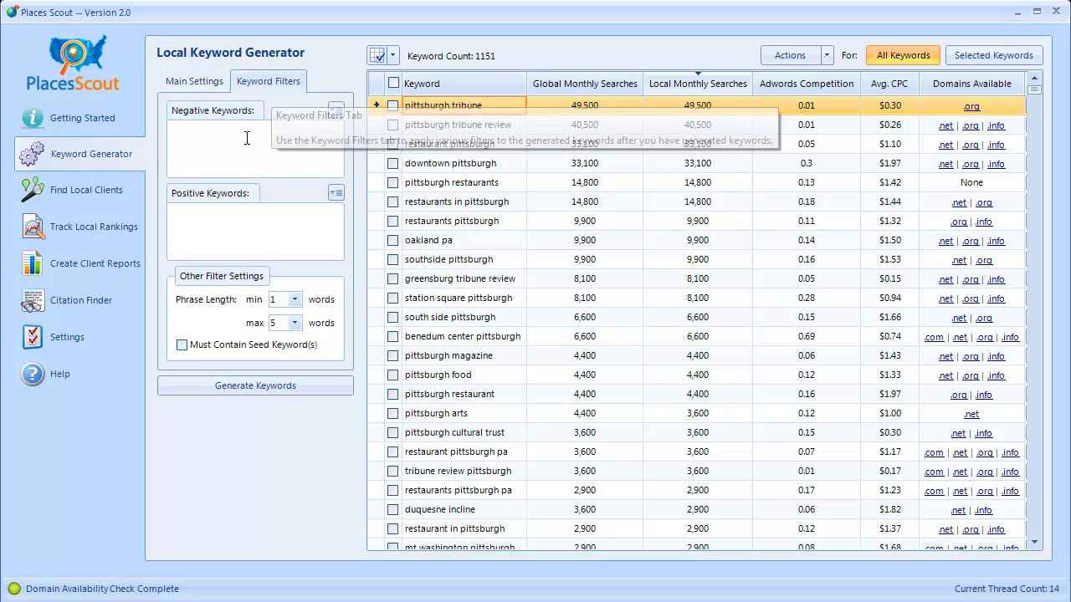
left_click(227, 215)
type("re")
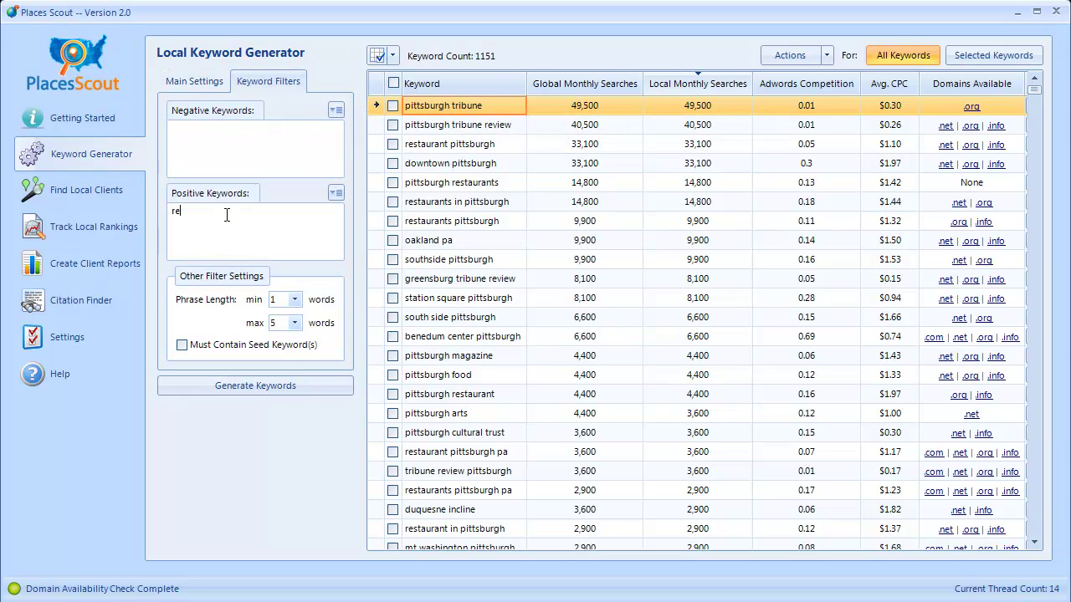
type("staurants")
key("Return")
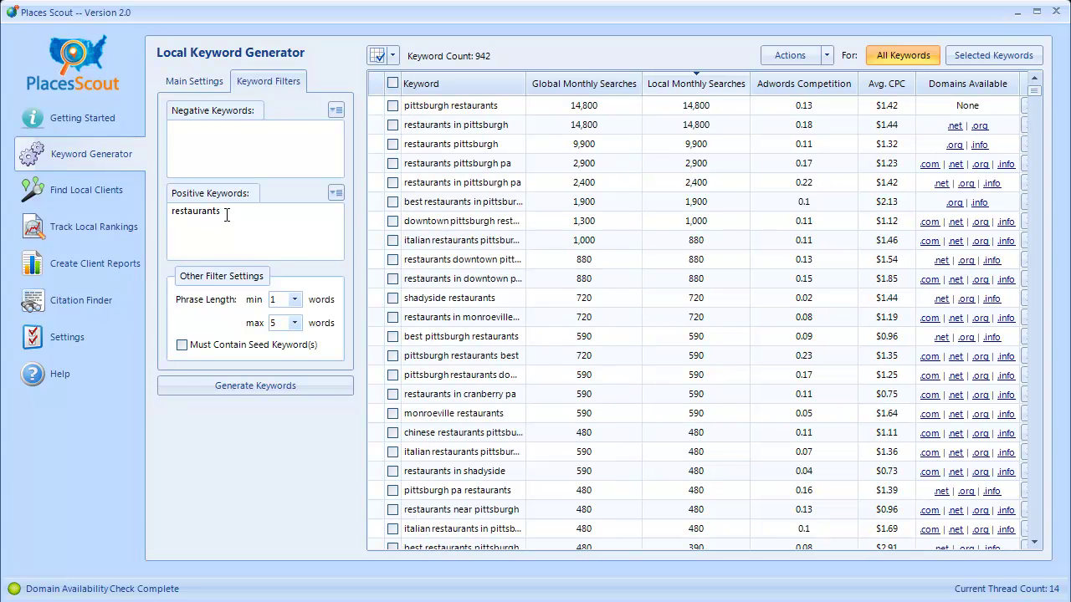
key("BackSpace")
key("Return")
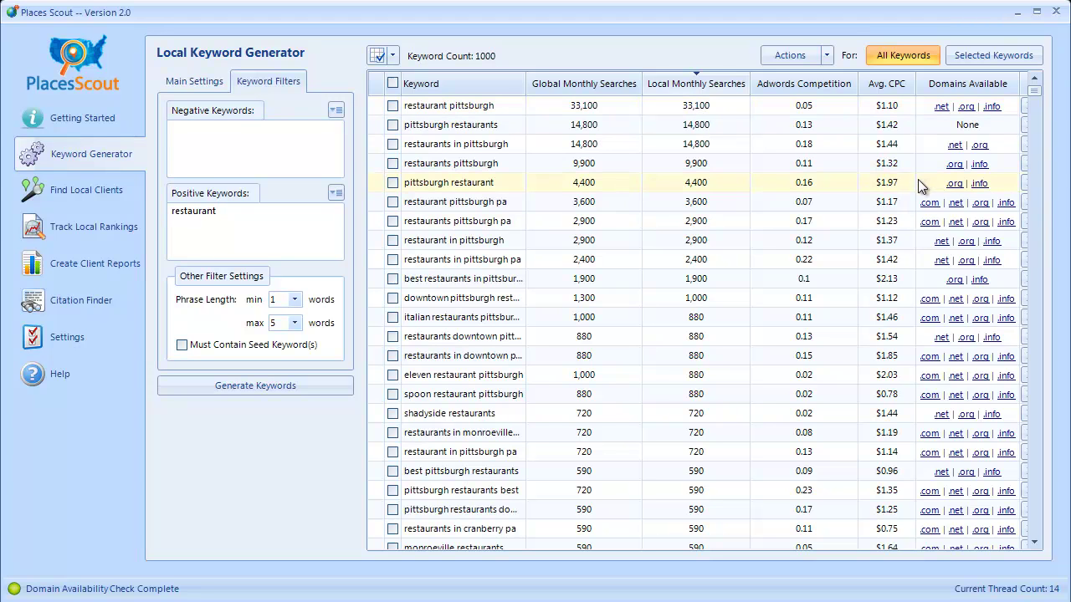
left_click(719, 204)
left_click(807, 207)
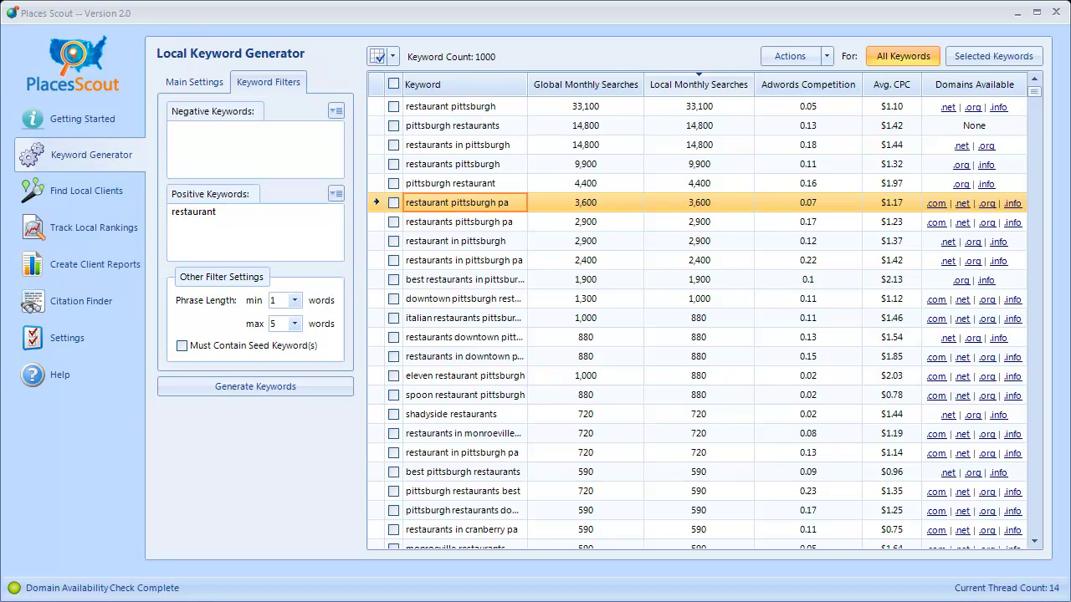
Step: Import AdWords traffic data from all XML files in the Lawyers folder, from "chicago lawyers" to "new york lawyers"
left_click(392, 56)
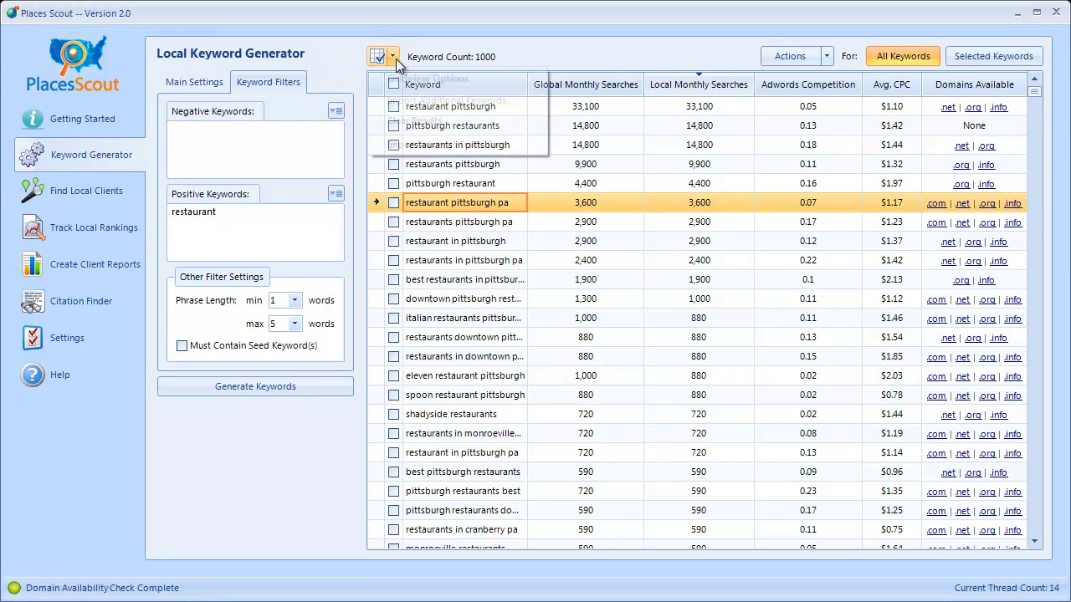
left_click(414, 137)
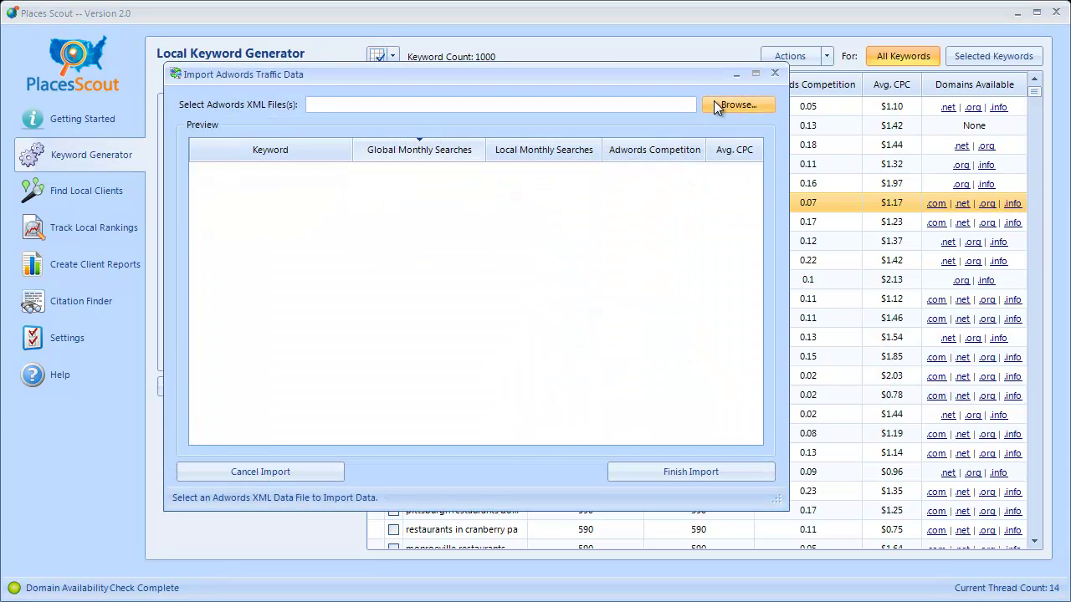
left_click(713, 101)
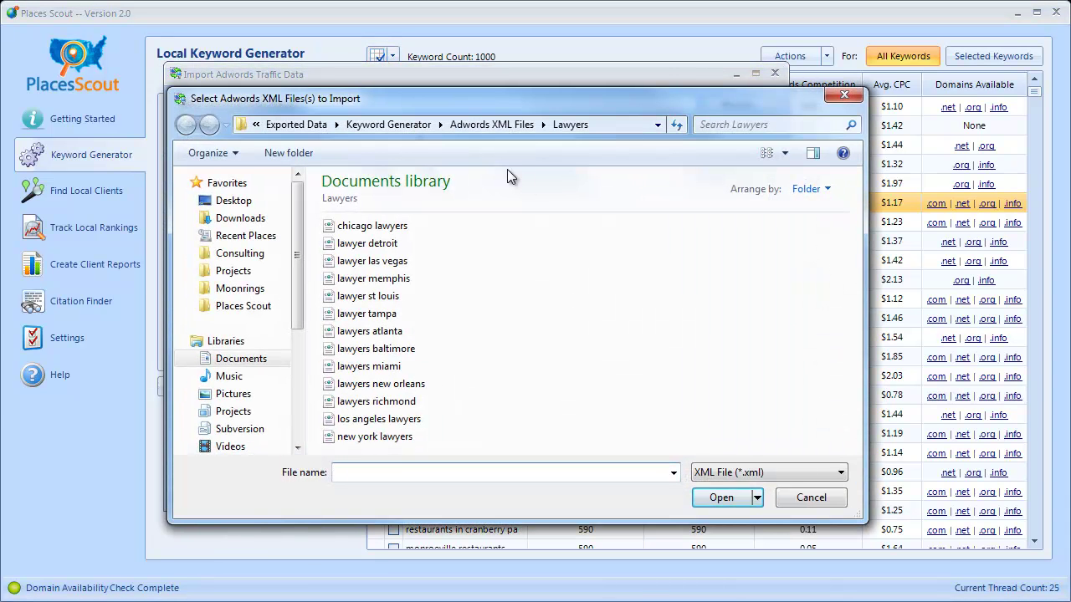
left_click(393, 229)
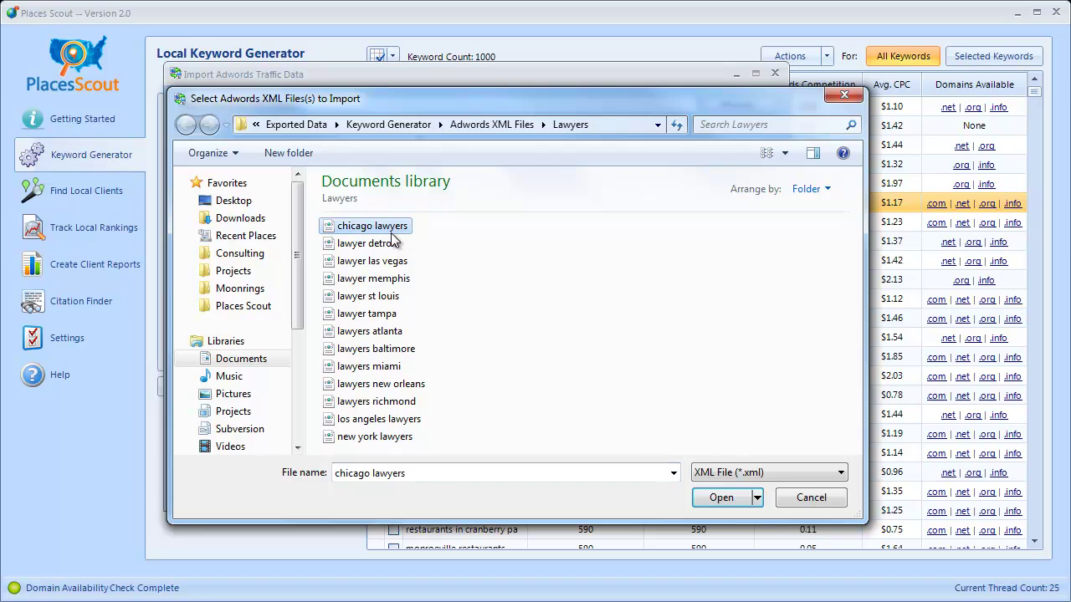
left_click(372, 244)
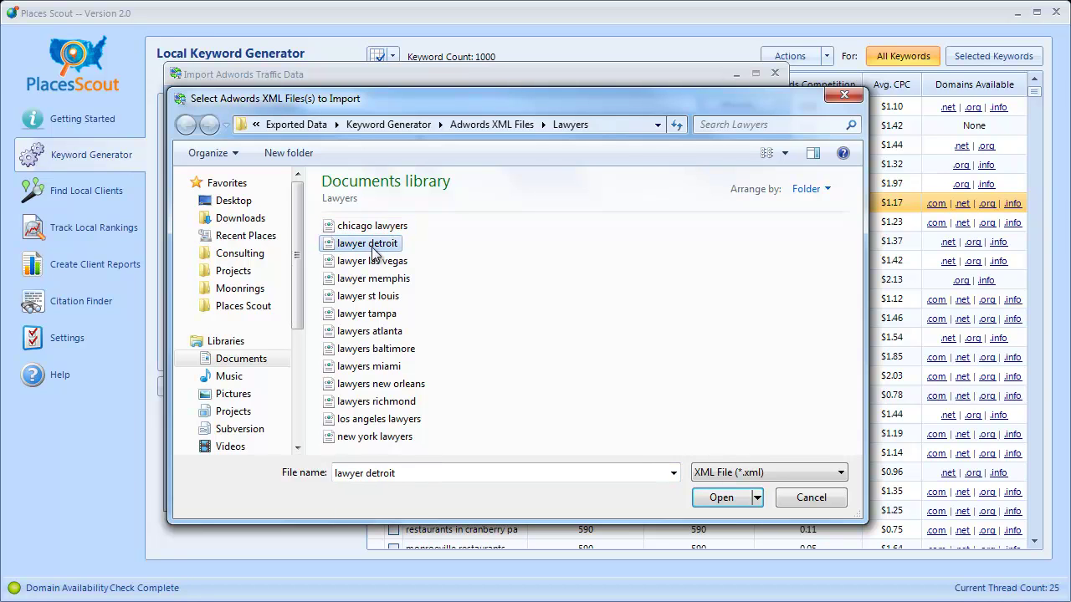
left_click(370, 232)
left_click(368, 385, "shift")
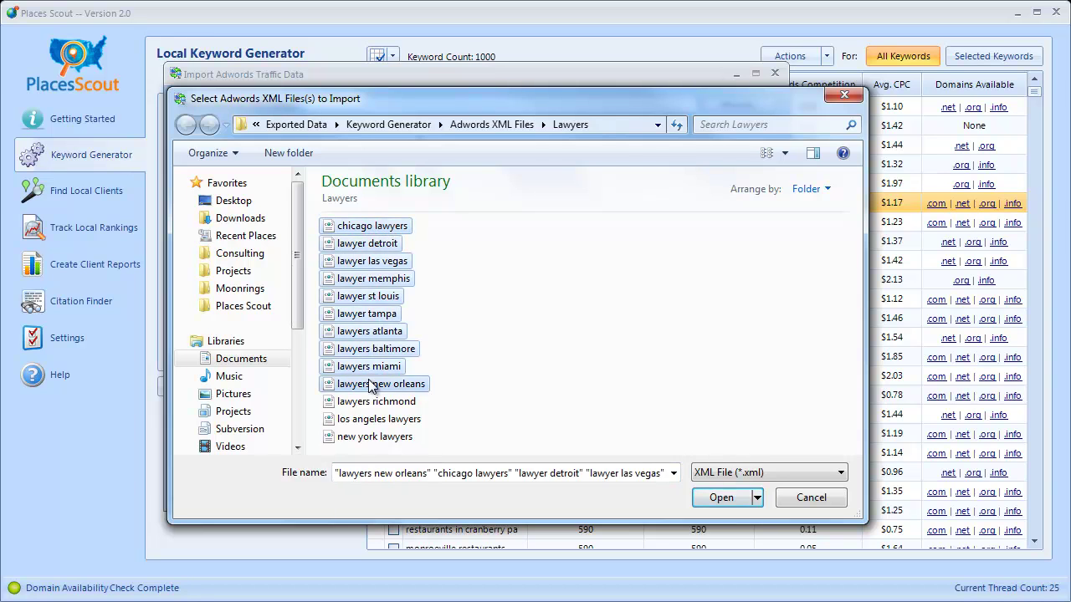
left_click(369, 438, "shift")
left_click(716, 502)
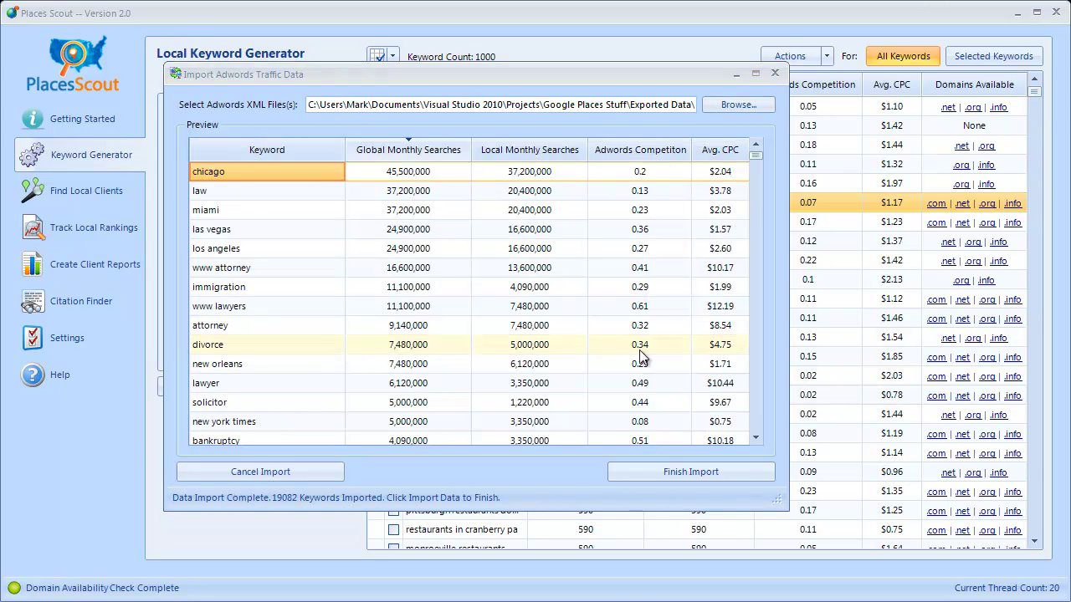
left_click(674, 474)
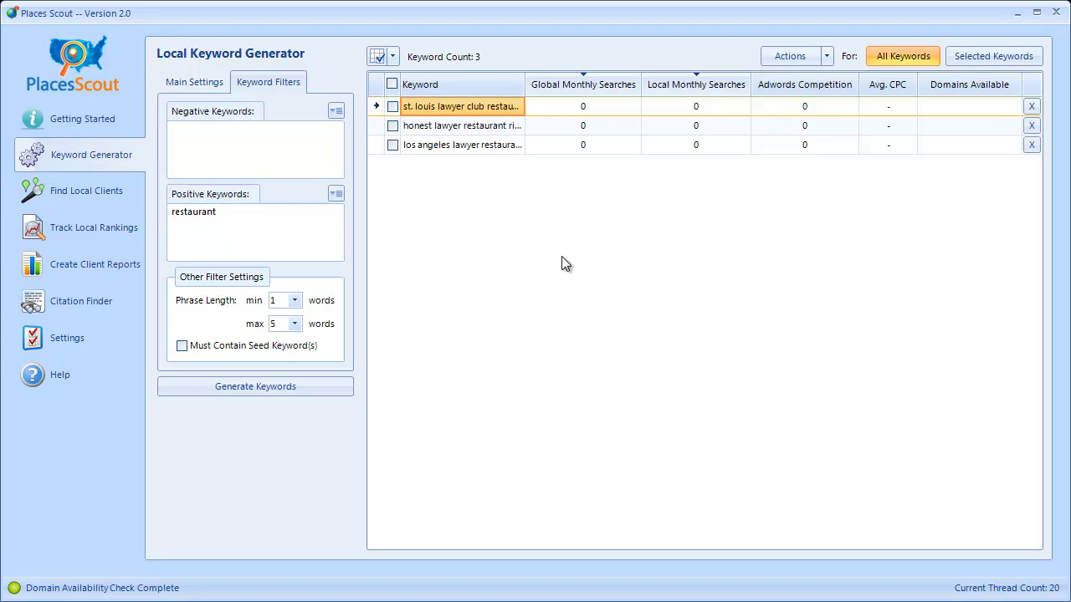
Step: Remove the "restaurant" positive keyword filter from the imported keyword list
double_click(213, 212)
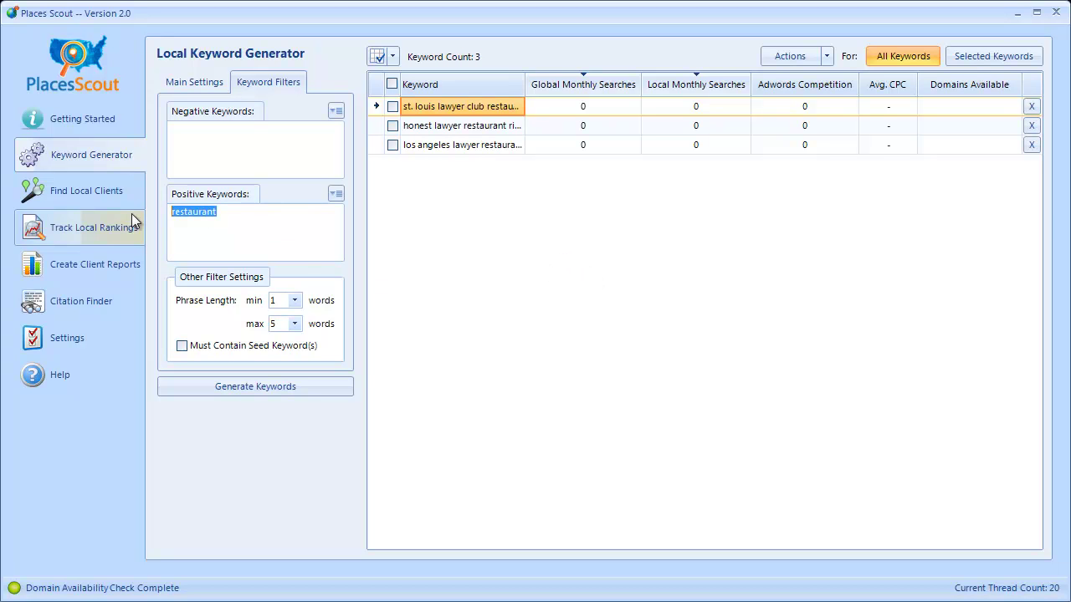
key("Delete")
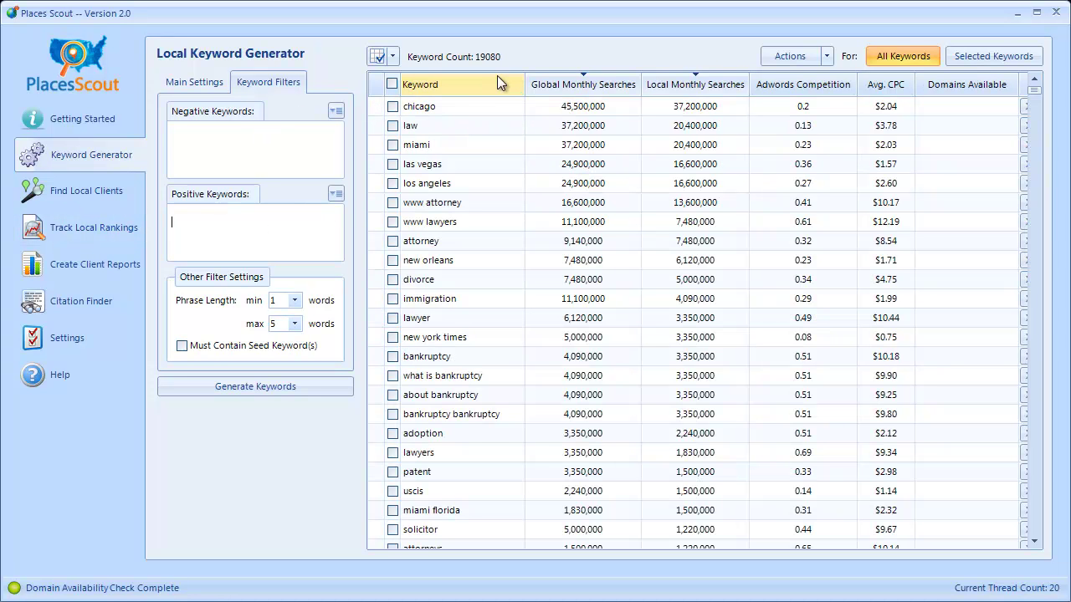
Step: Filter the imported keyword list with the positive keyword "lawyer"
left_click(548, 241)
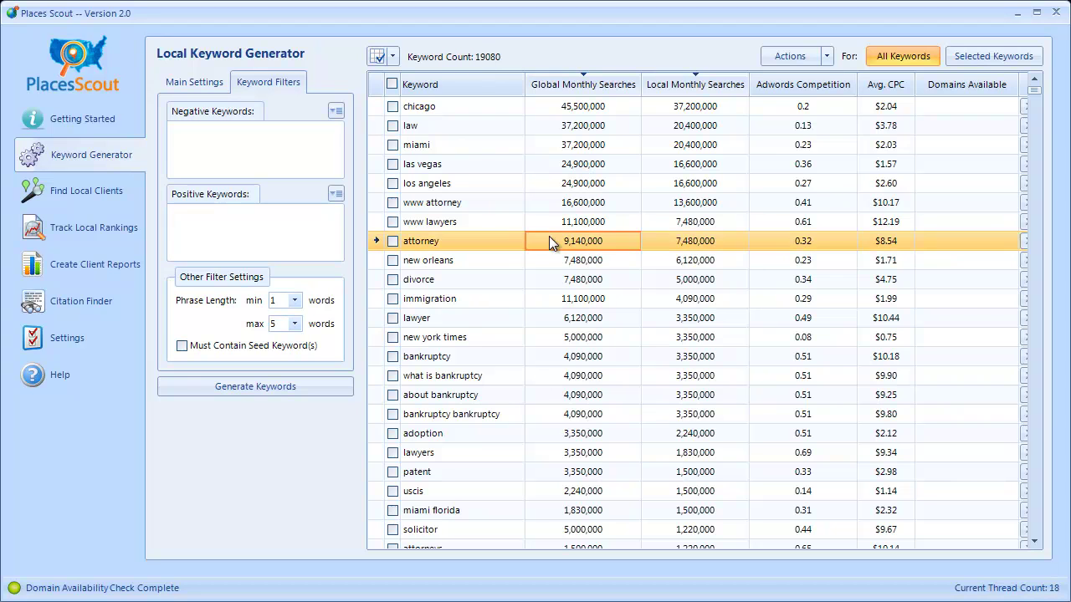
scroll(474, 410, "down", 2)
left_click(474, 413)
left_click(300, 236)
type("lawyer lawyer")
key("ctrl+z")
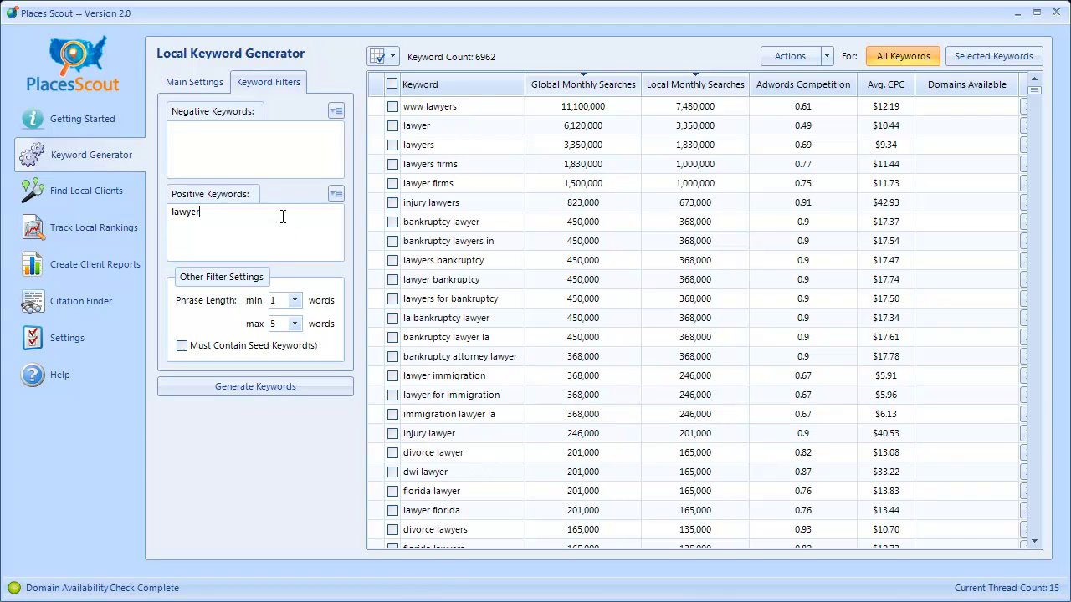
Step: Delete the first twelve keywords of the filtered list, from "www lawyers" through "la bankruptcy lawyer"
left_click(466, 109)
left_click_drag(466, 105, 412, 317)
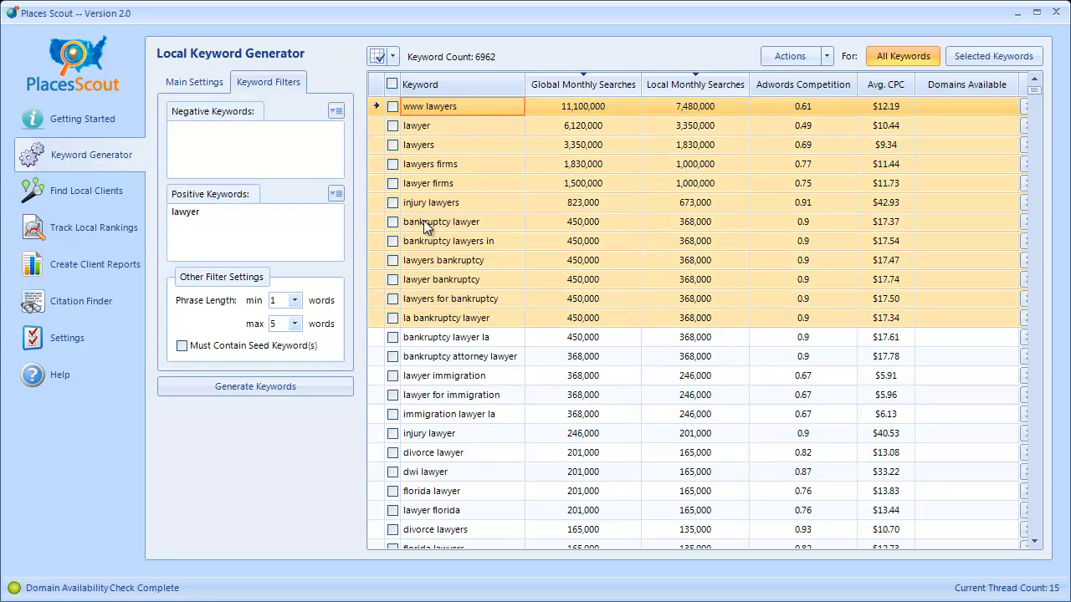
right_click(422, 157)
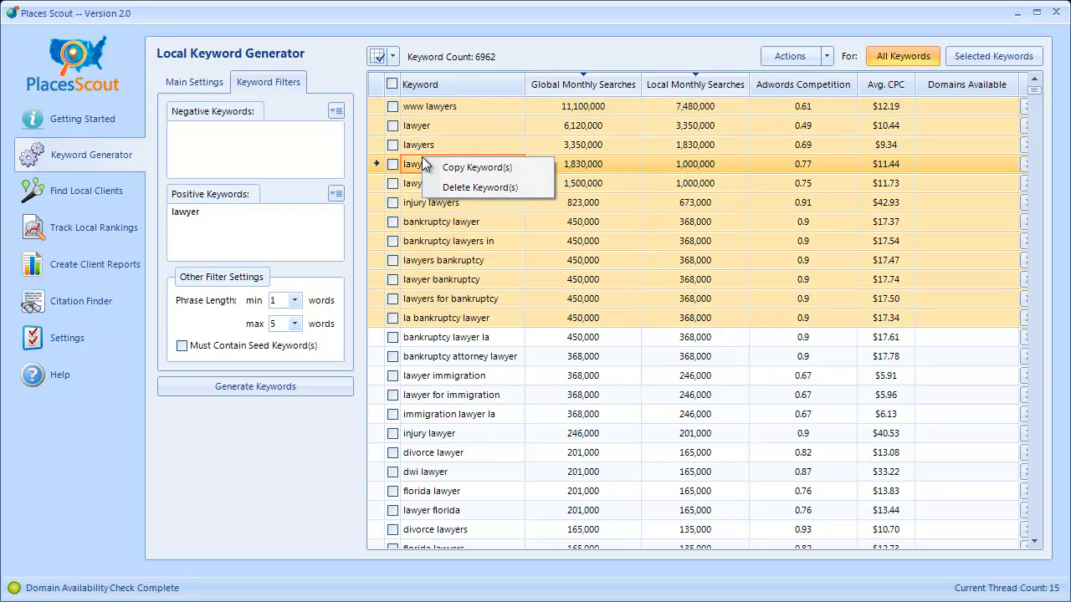
left_click(469, 189)
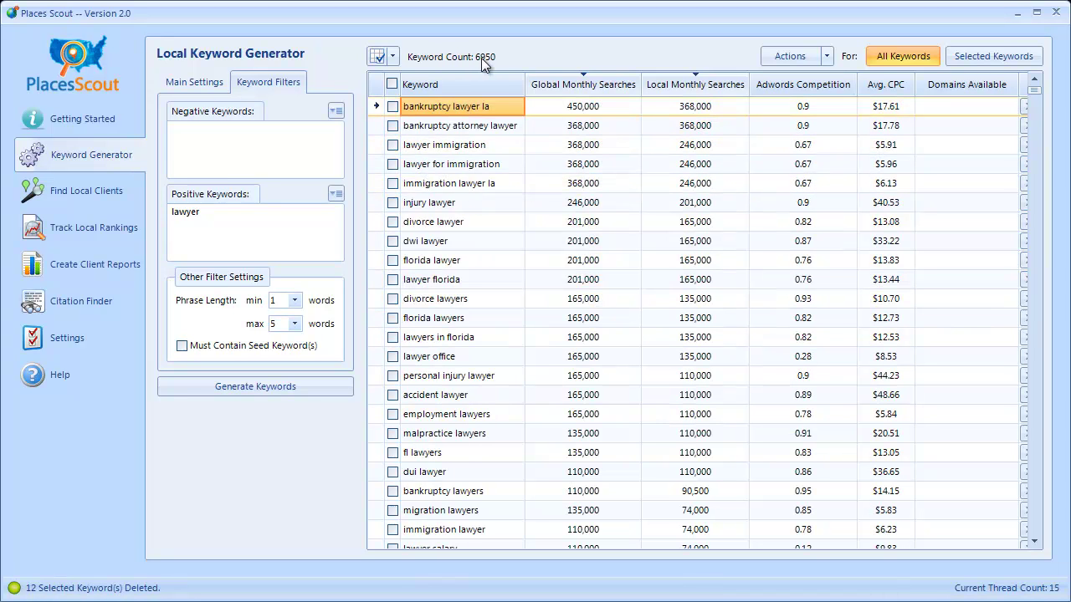
Step: Check domain availability for all filtered keywords and review the results for "bankruptcy lawyer la" and "immigration lawyer la"
left_click(829, 54)
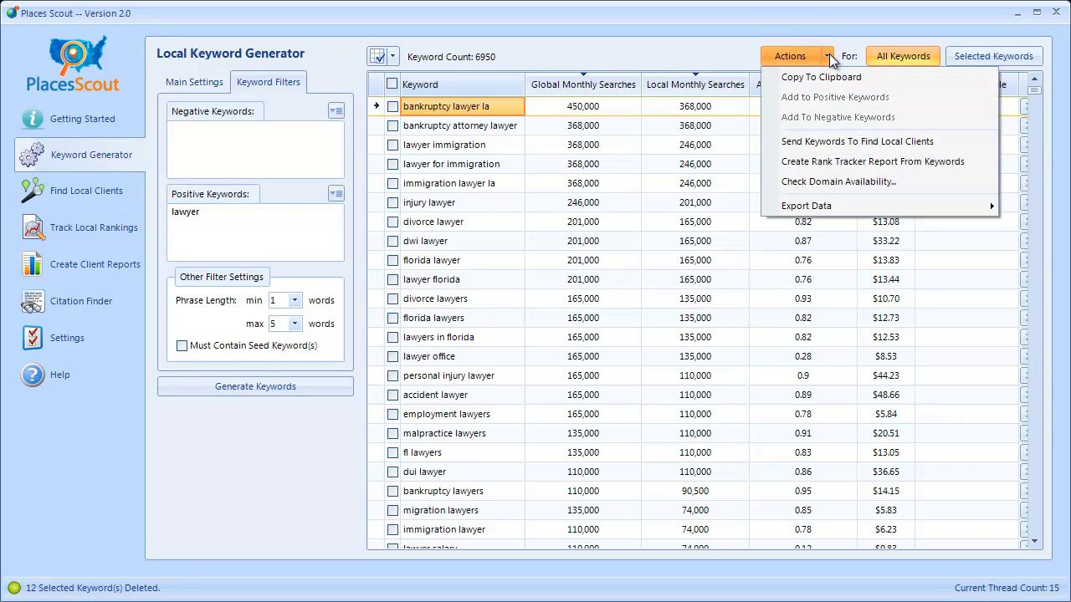
left_click(828, 183)
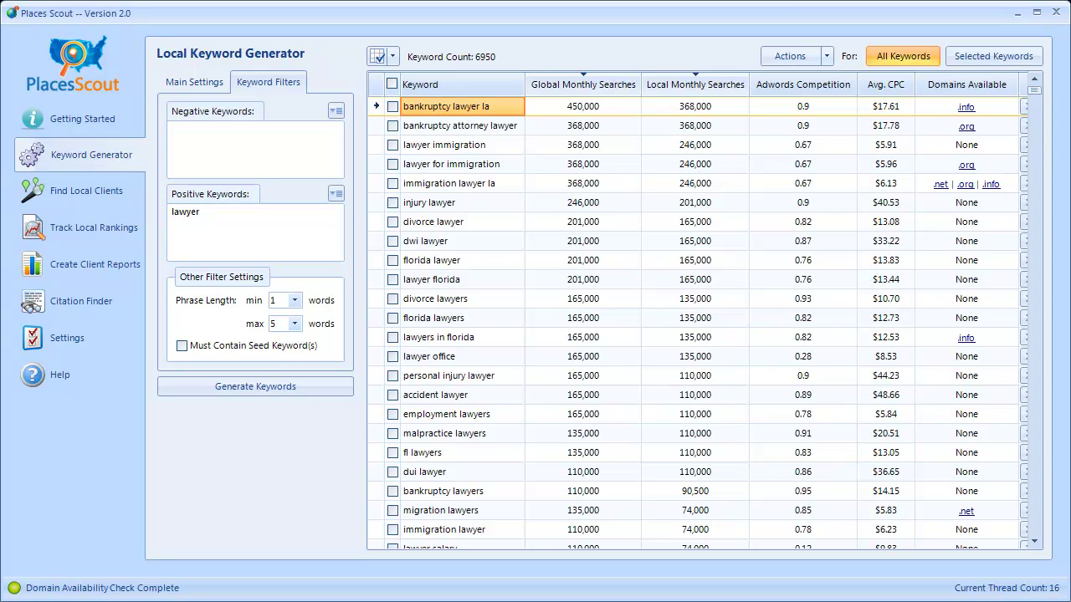
left_click(877, 110)
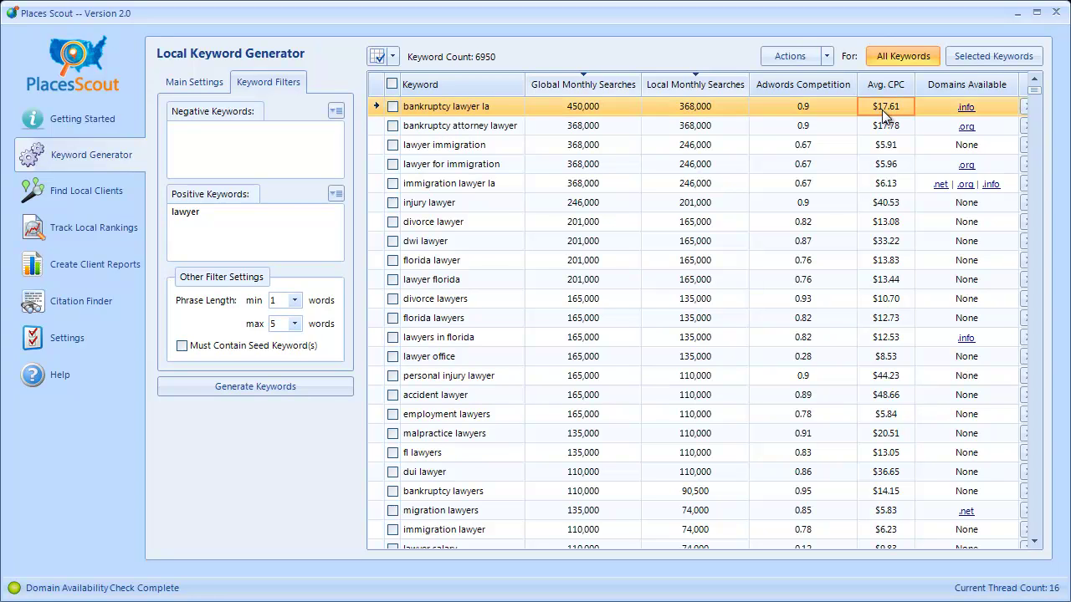
left_click(724, 104)
left_click(490, 108)
left_click(872, 183)
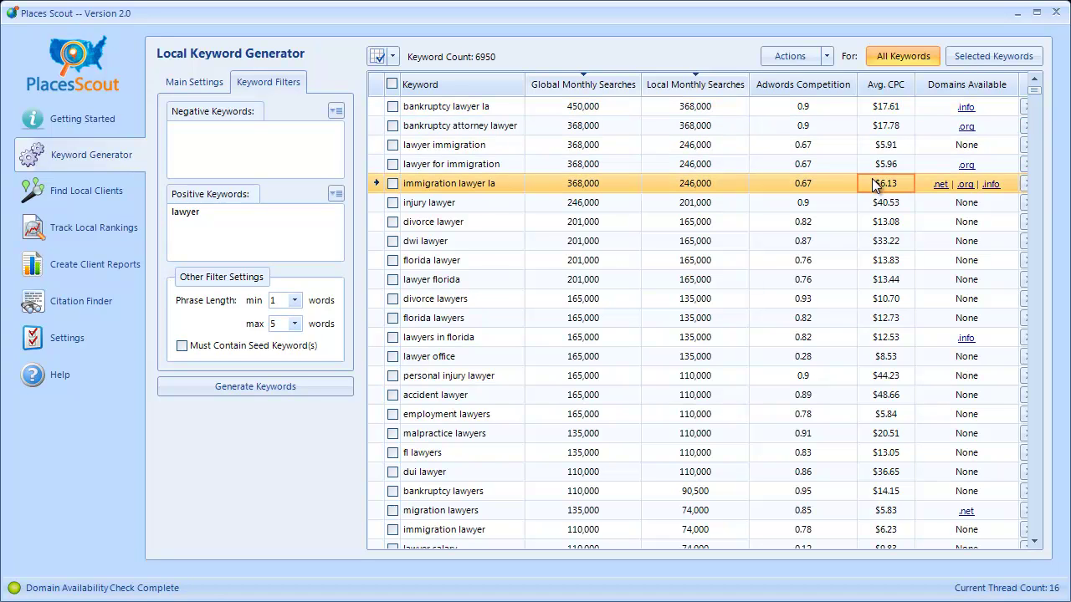
left_click(486, 184)
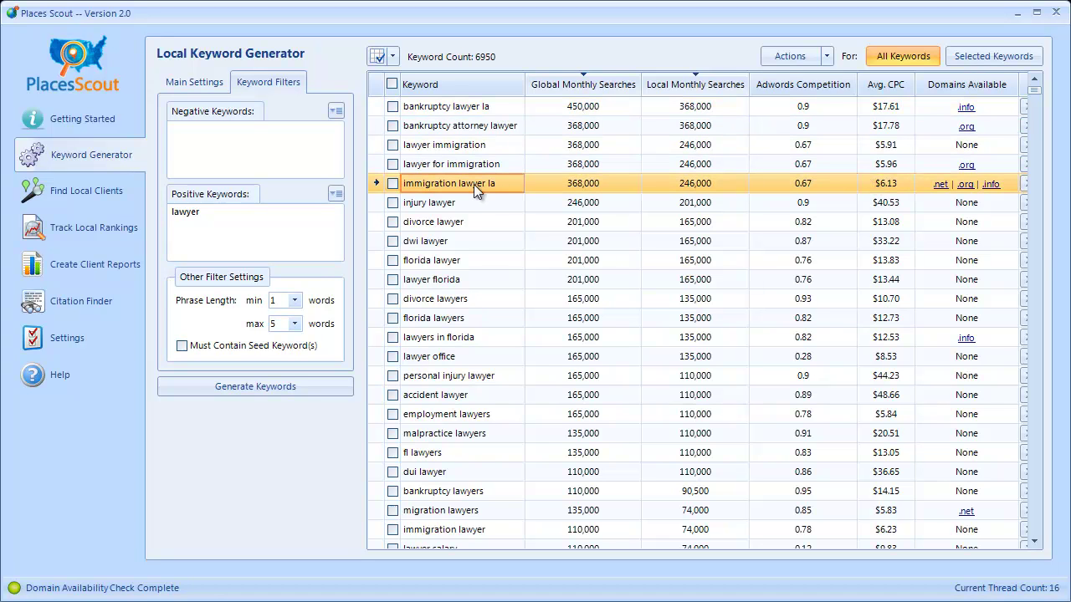
left_click(698, 183)
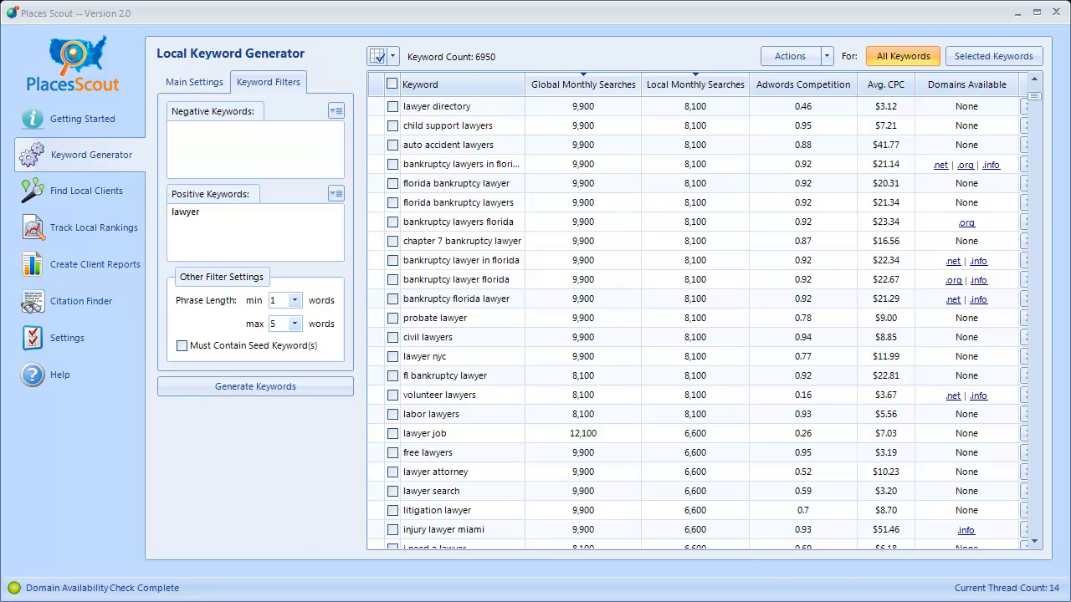
Step: Switch to the "Domains to Buy" workbook in Excel and examine the monthly traffic and CPC of the listed domains
key("alt+Tab")
left_click(438, 334)
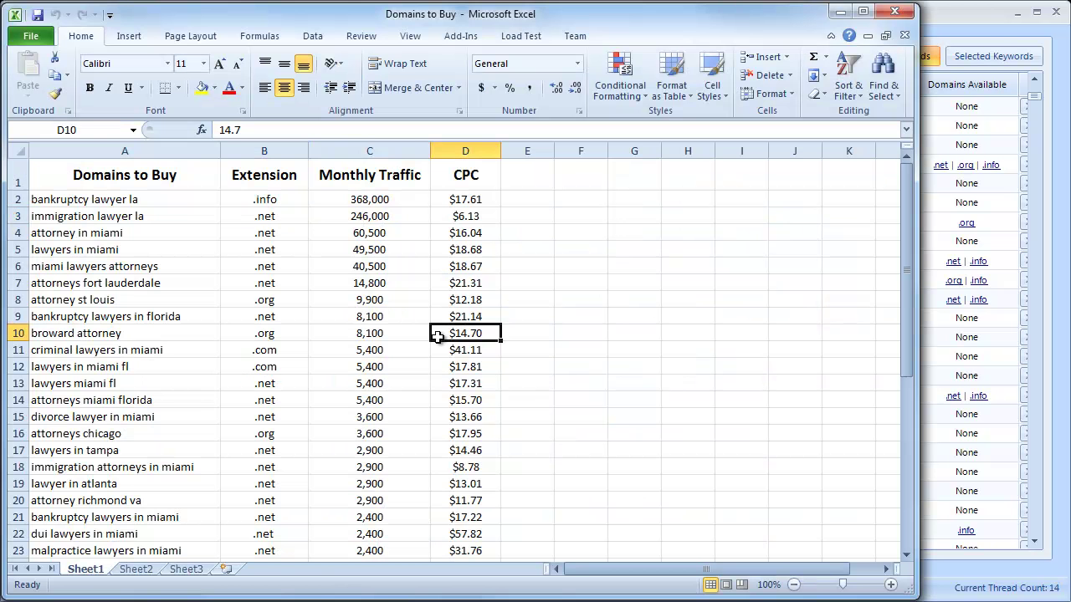
left_click(392, 263)
left_click(334, 249)
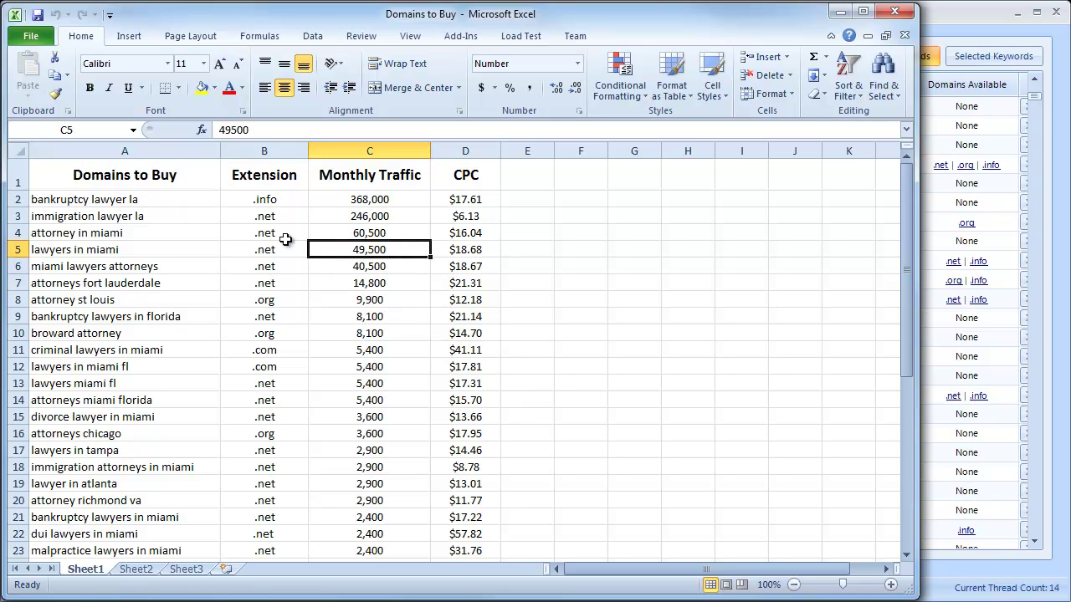
left_click(361, 215)
left_click(370, 233)
left_click(371, 251)
left_click(368, 279)
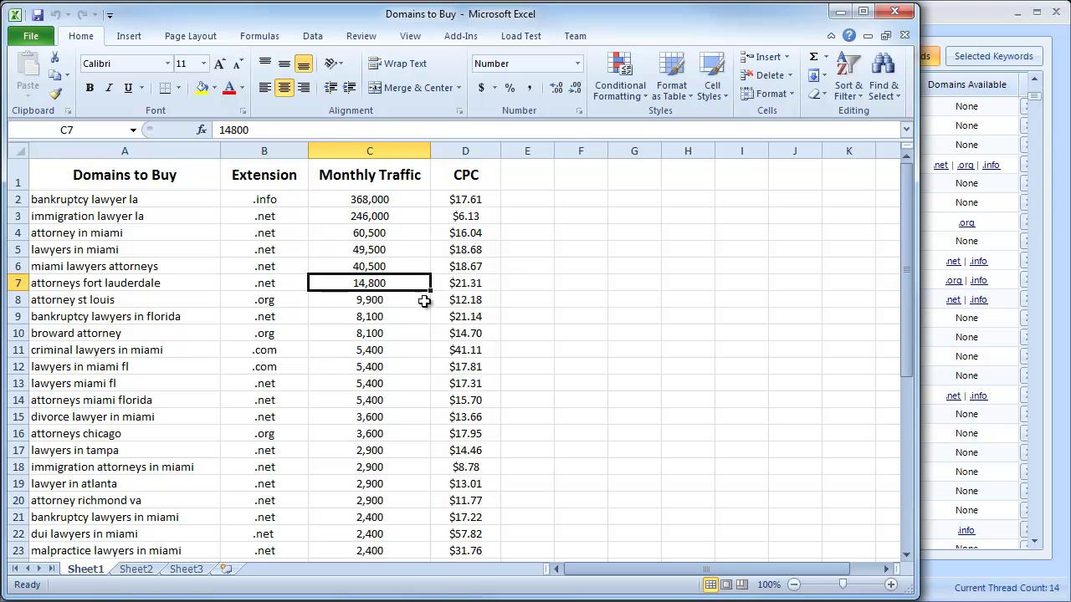
left_click(474, 363)
left_click(474, 352)
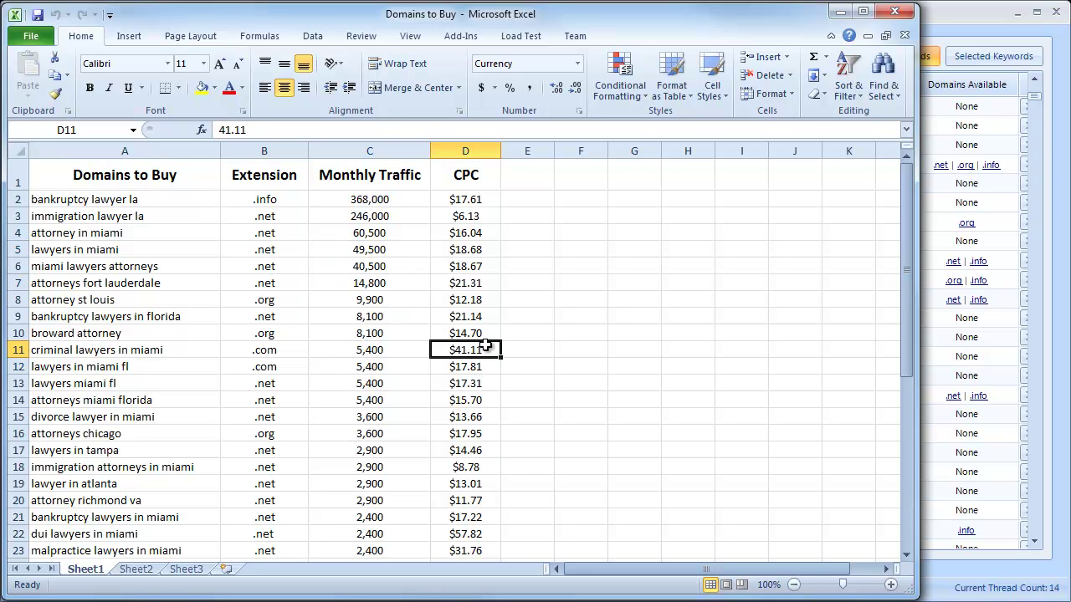
left_click(505, 346)
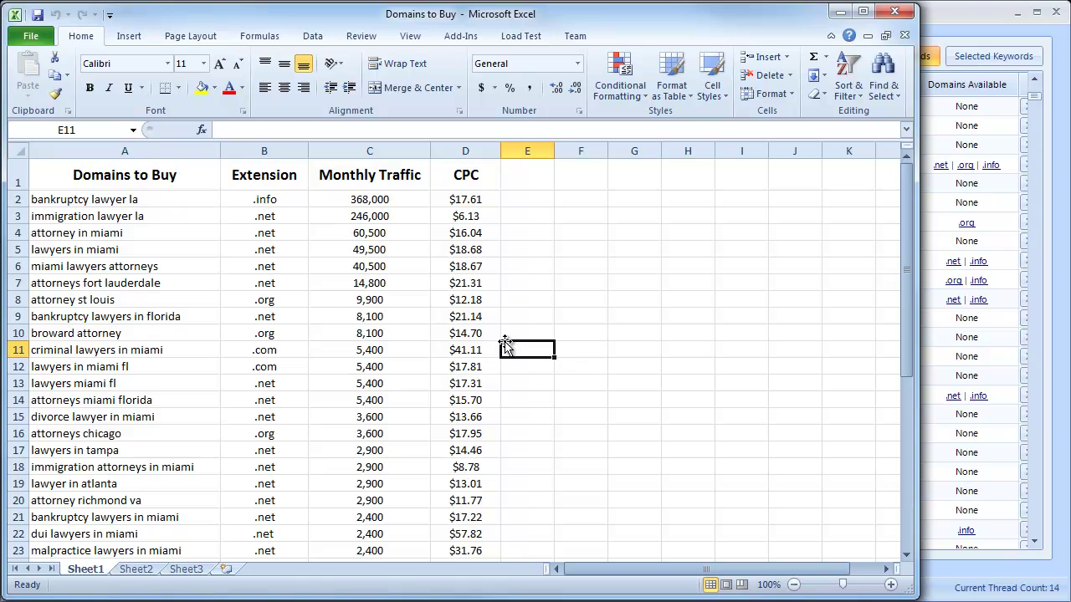
left_click(515, 332)
left_click(951, 29)
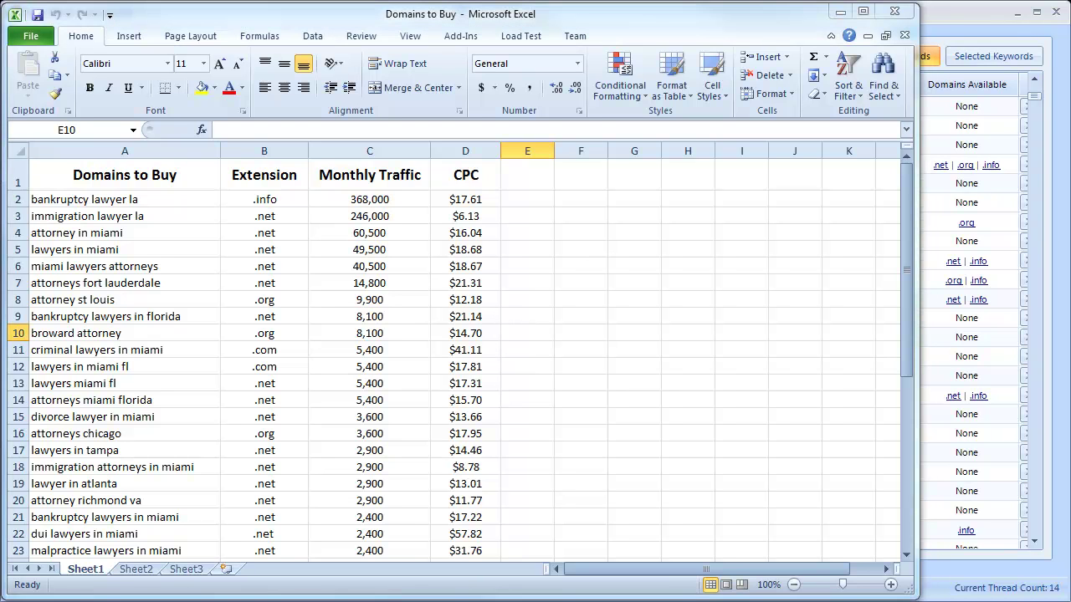